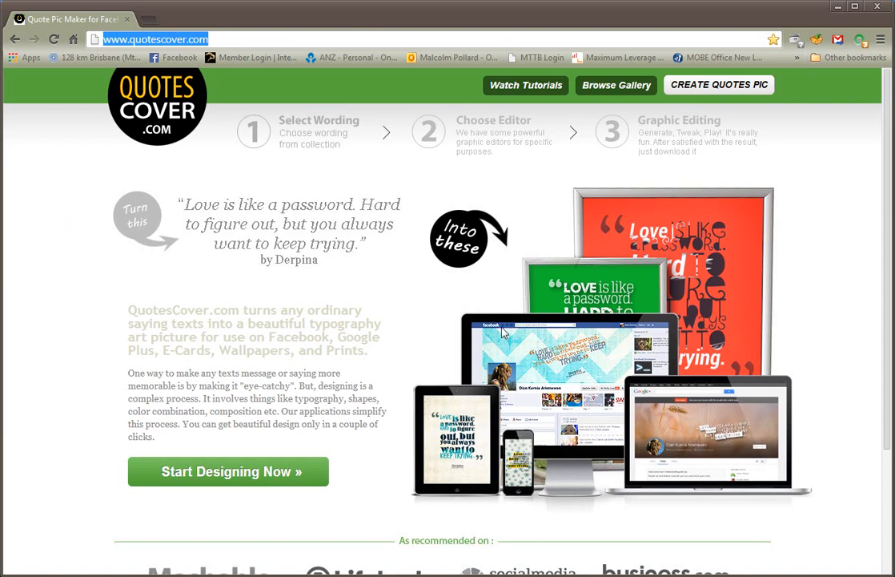
# Start designing to open the Famous Quotes collection and browse the listed quotes
pyautogui.click(283, 470)
pyautogui.click(283, 470)
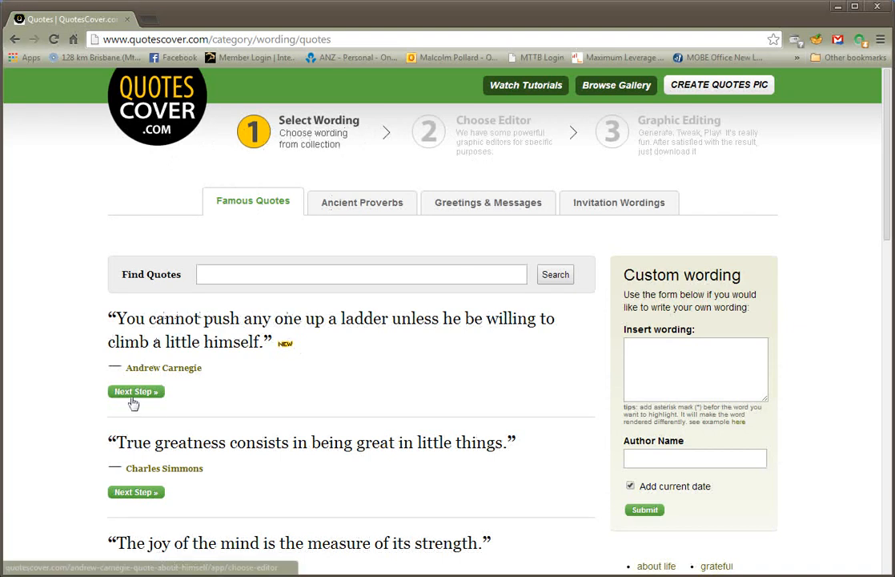
pyautogui.scroll(-1, 252, 430)
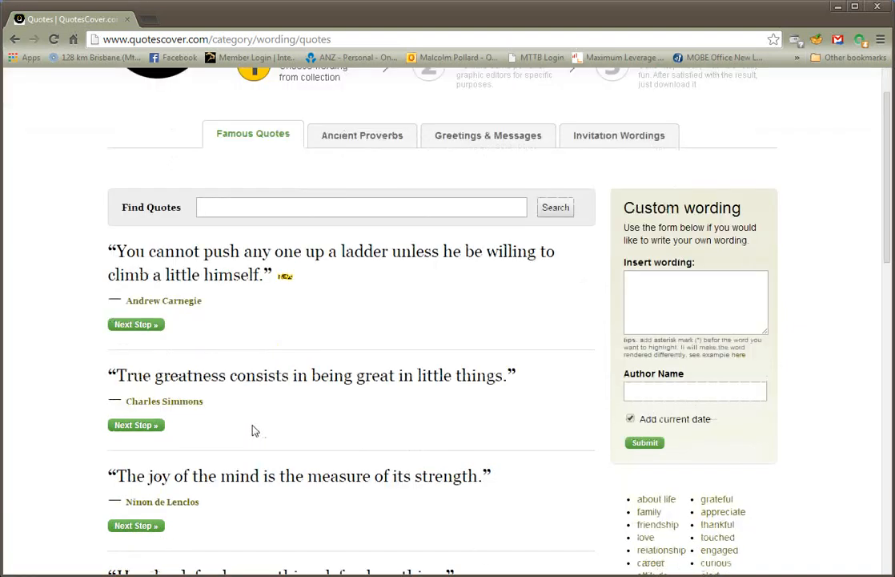
pyautogui.scroll(-1, 252, 430)
pyautogui.scroll(-2, 252, 430)
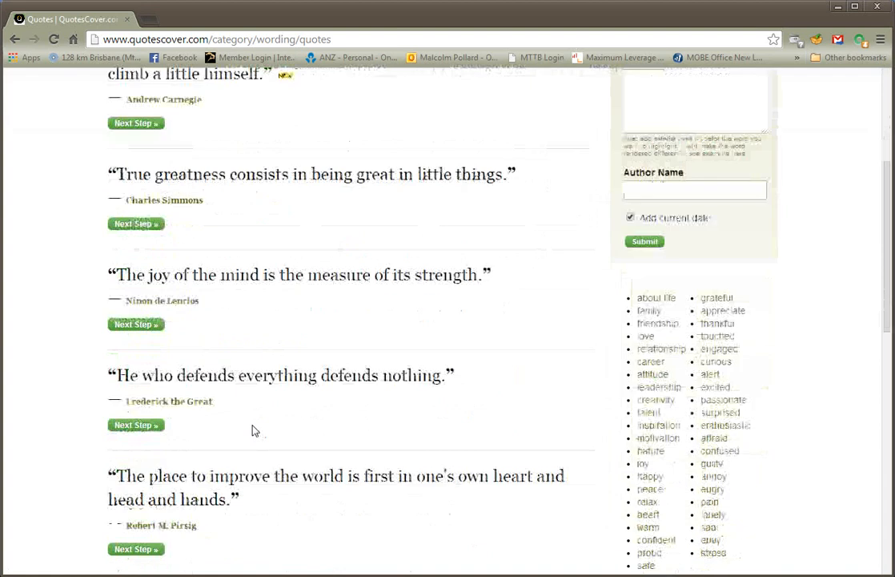
pyautogui.scroll(-2, 252, 430)
pyautogui.scroll(4, 252, 430)
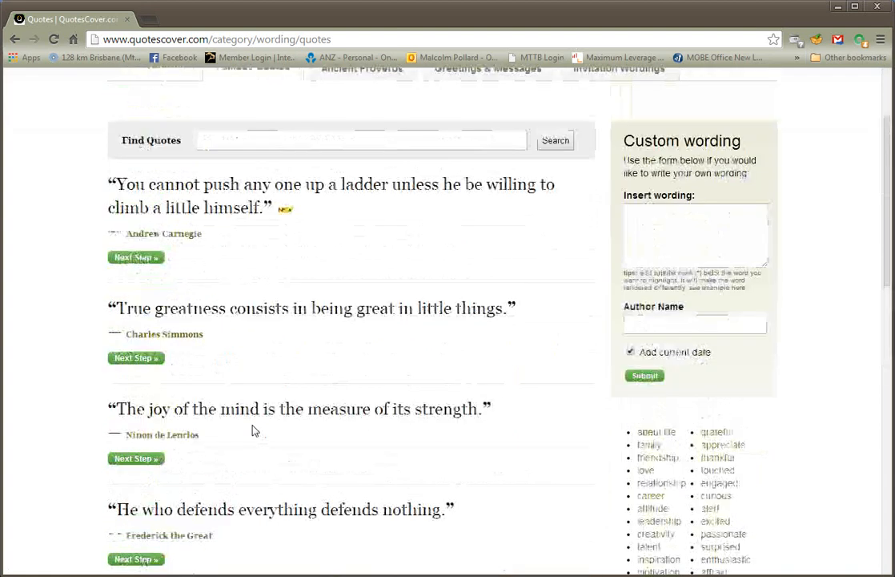
pyautogui.scroll(2, 253, 430)
# Search the quotes for "oprah" and continue with the "Think like a queen" quote
pyautogui.click(230, 278)
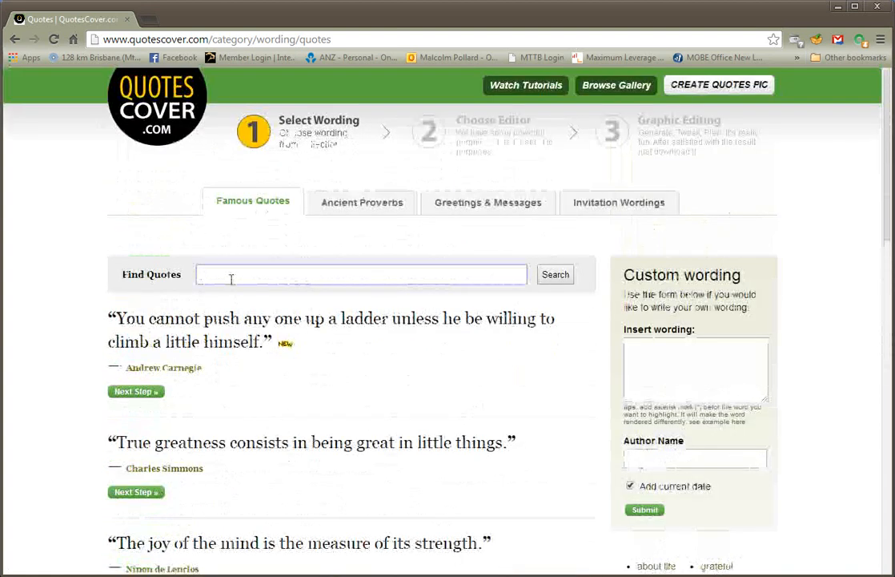
pyautogui.write('oprah')
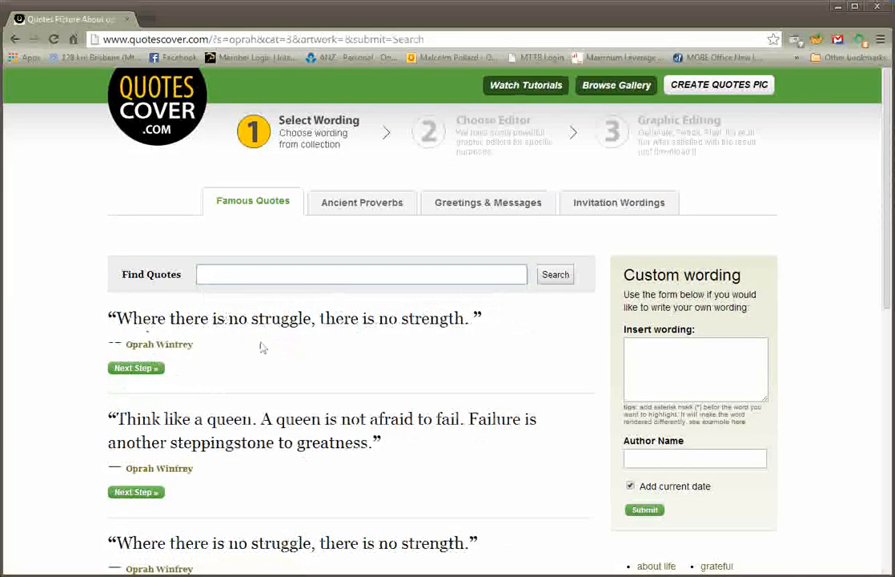
pyautogui.click(148, 493)
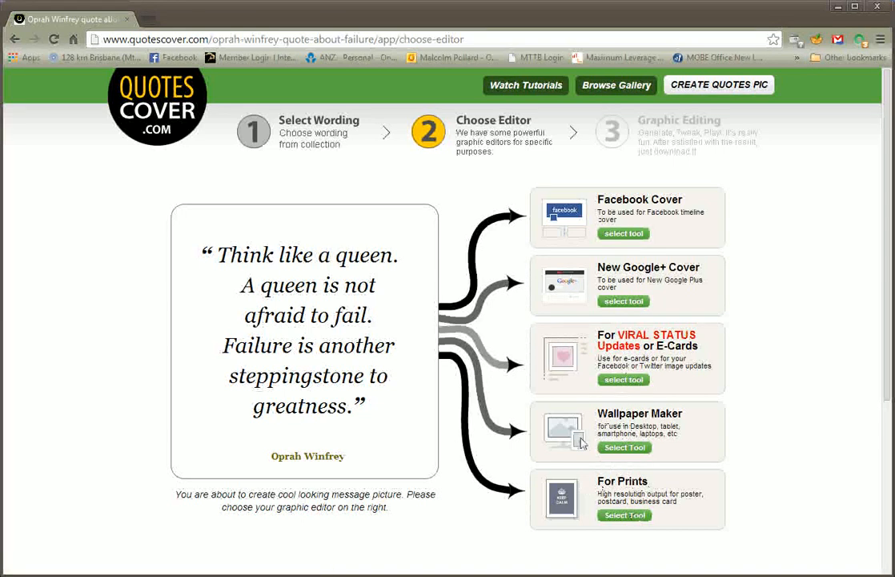
# Choose the Viral Status Updates or E-Cards editor with the Landscape picture ratio
pyautogui.click(620, 382)
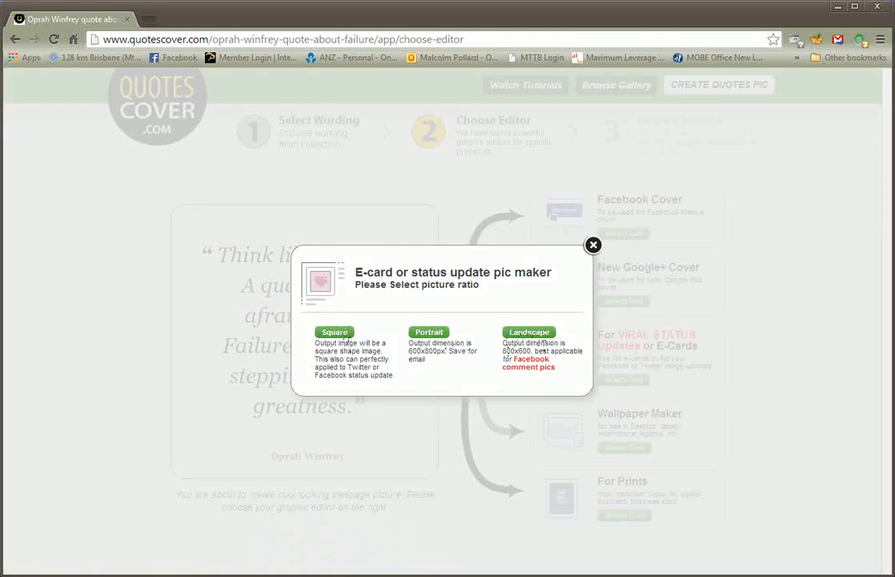
pyautogui.click(542, 337)
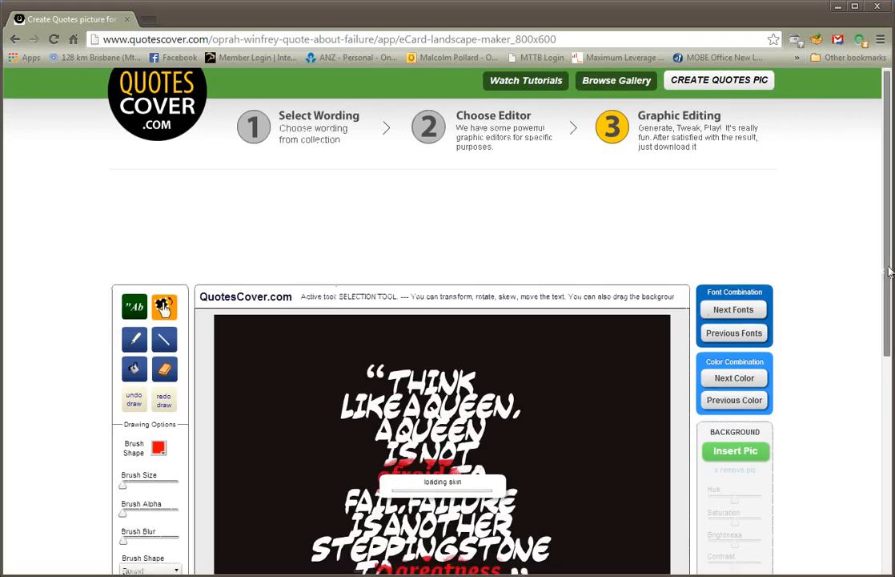
pyautogui.moveTo(884, 257); pyautogui.dragTo(891, 368)
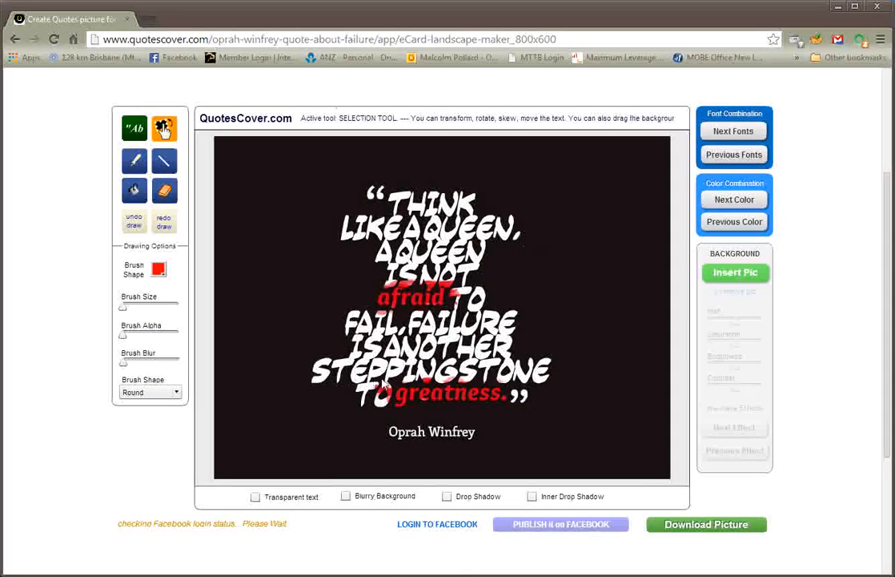
# Cycle through the font combinations to a rounded, highlighted lettering style
pyautogui.click(725, 133)
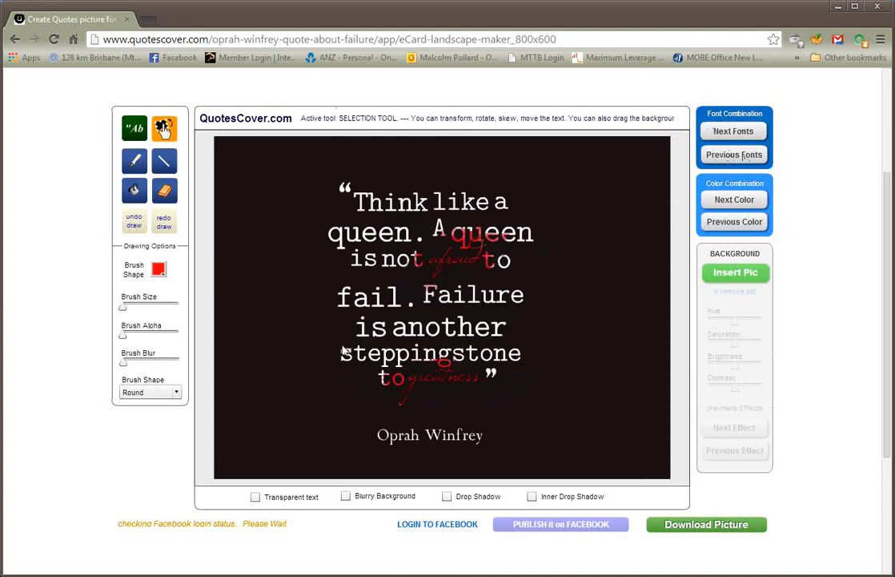
pyautogui.click(747, 133)
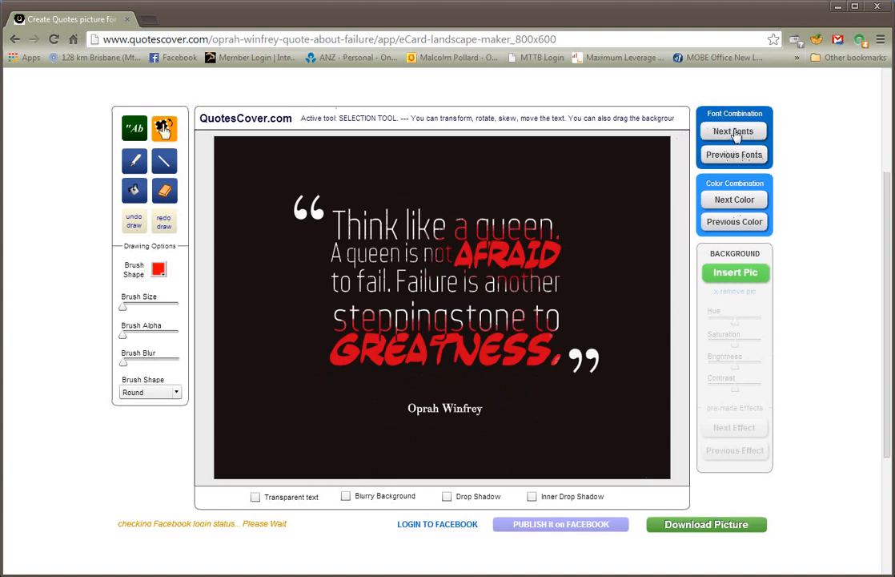
pyautogui.click(734, 136)
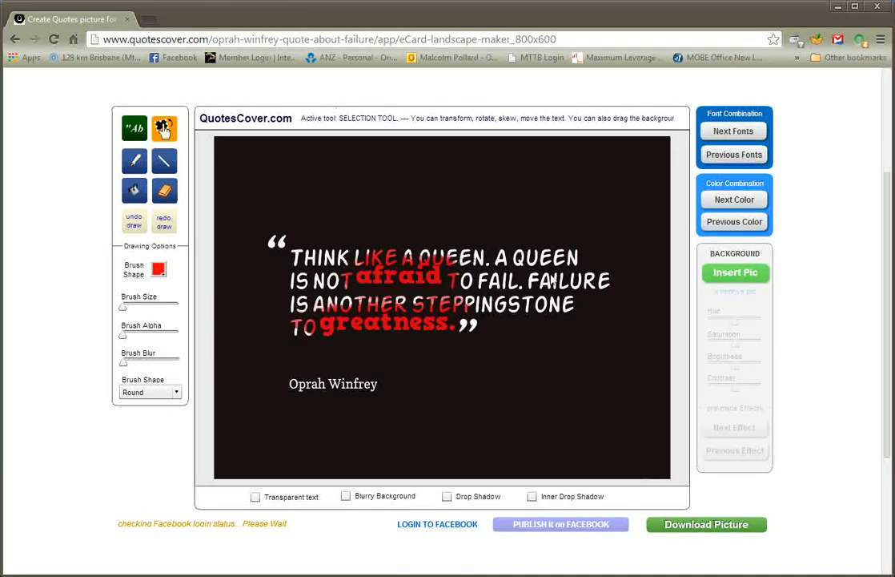
# Cycle through the color combinations until the card has a green background with white text
pyautogui.click(725, 203)
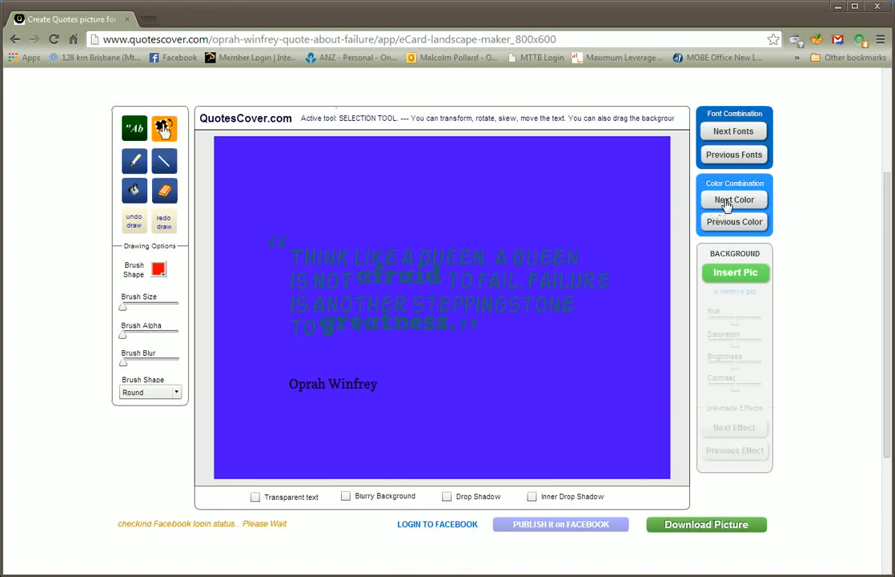
pyautogui.click(726, 203)
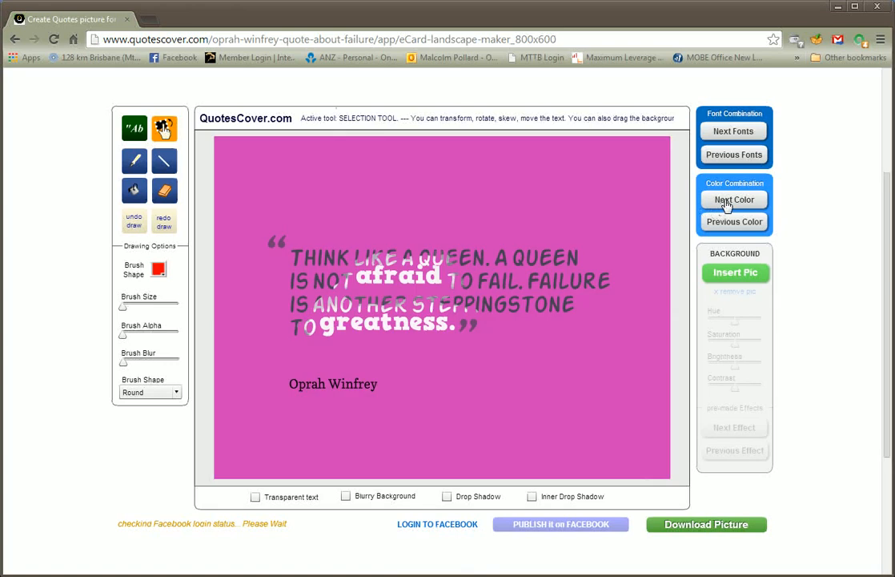
pyautogui.click(726, 202)
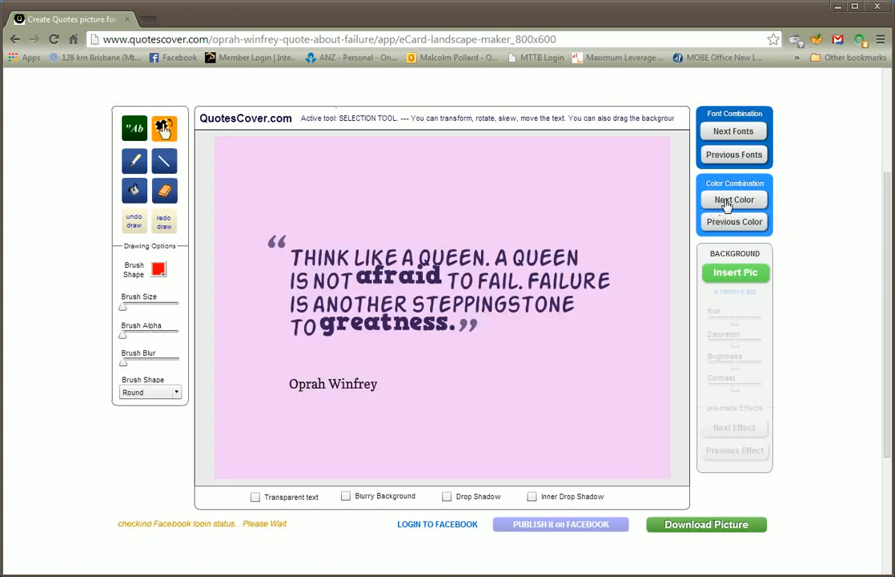
pyautogui.click(726, 203)
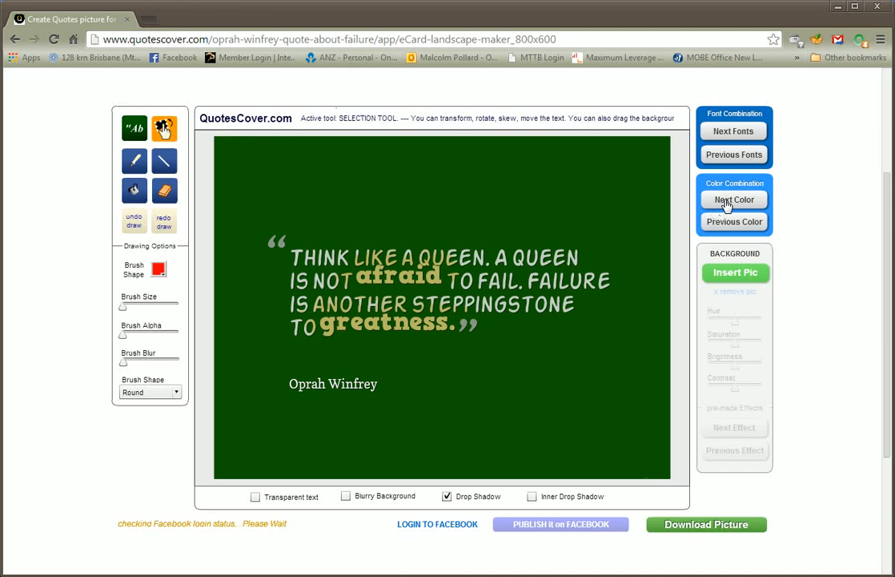
pyautogui.click(725, 203)
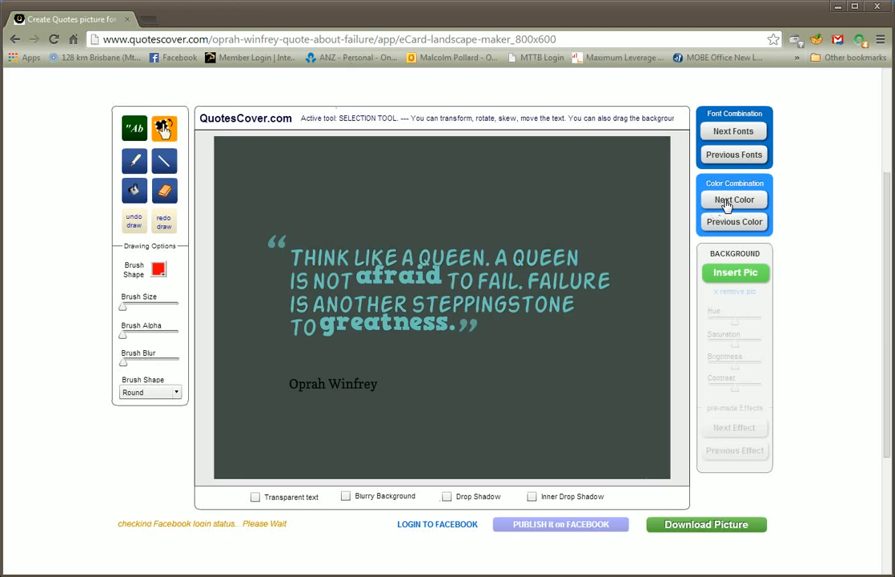
pyautogui.click(726, 203)
pyautogui.click(726, 203)
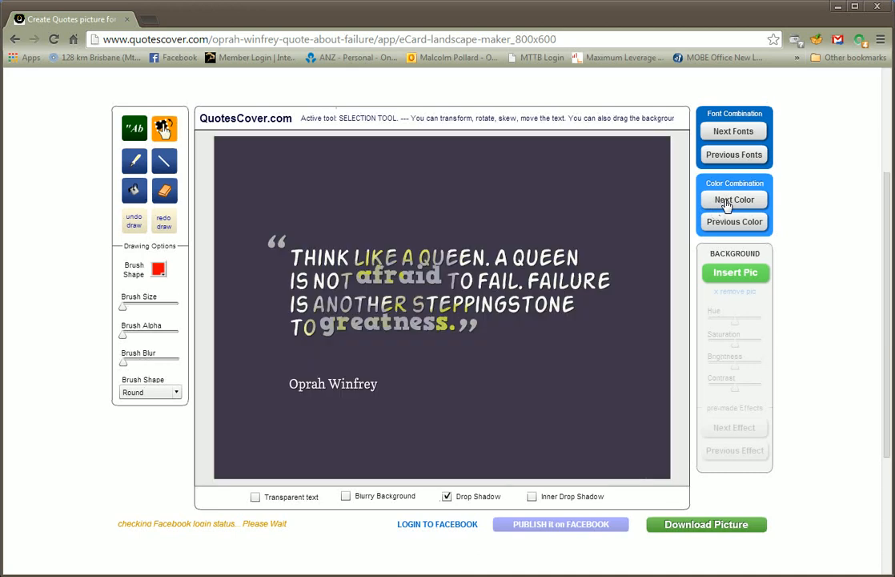
pyautogui.click(726, 202)
pyautogui.click(726, 202)
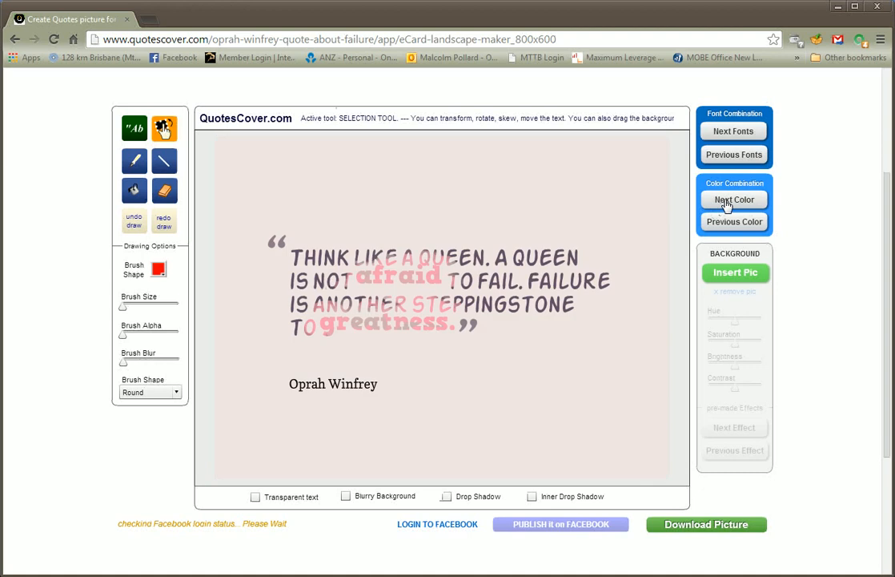
pyautogui.click(726, 203)
pyautogui.click(725, 203)
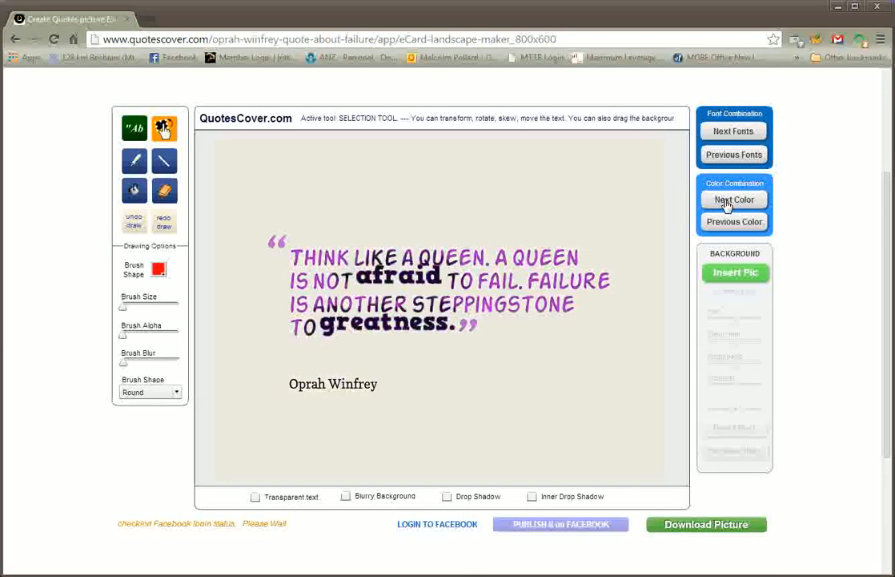
pyautogui.click(726, 203)
pyautogui.click(725, 202)
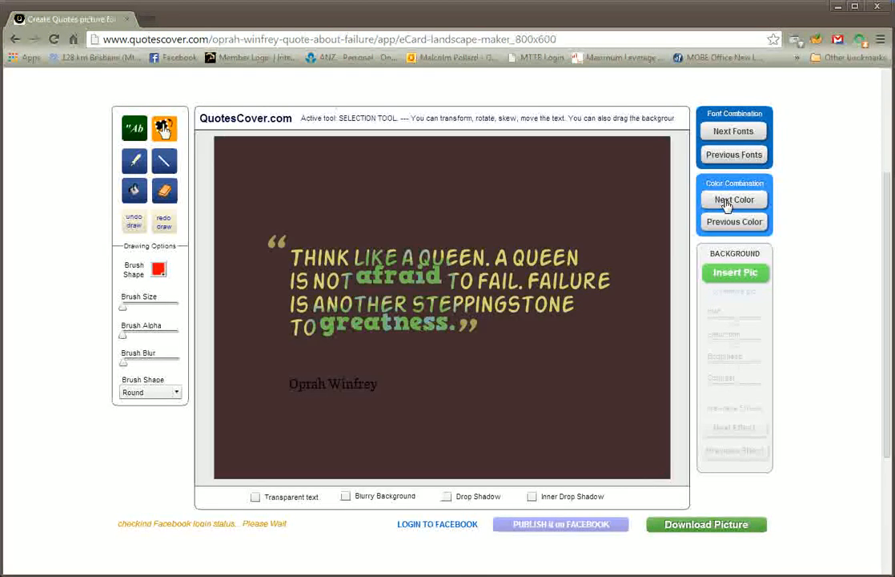
pyautogui.click(726, 202)
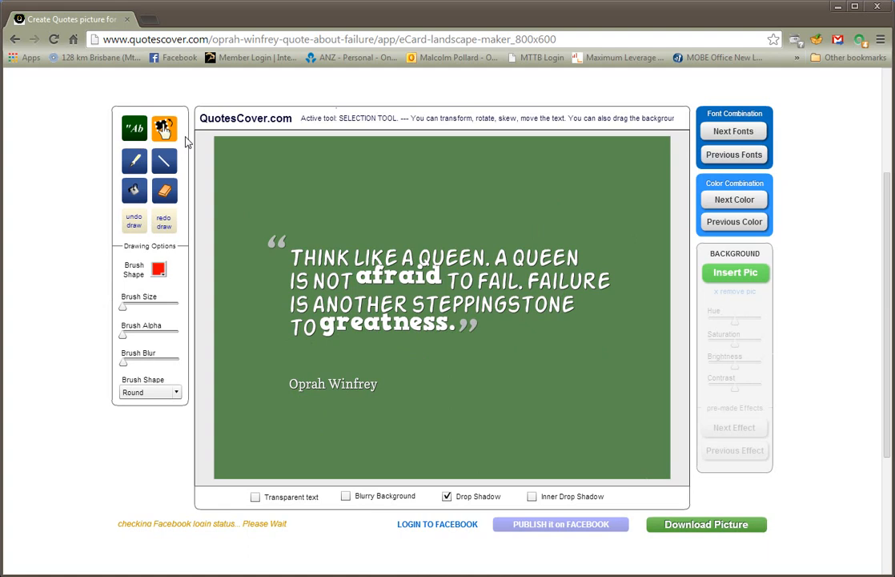
# Remove the highlight asterisks before "afraid" in the quote wording and update the text
pyautogui.click(135, 130)
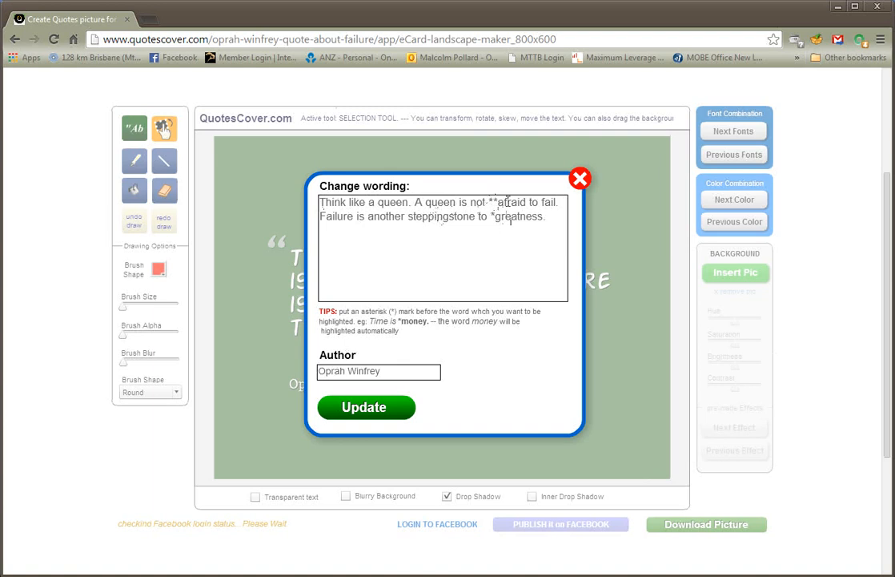
pyautogui.click(506, 167)
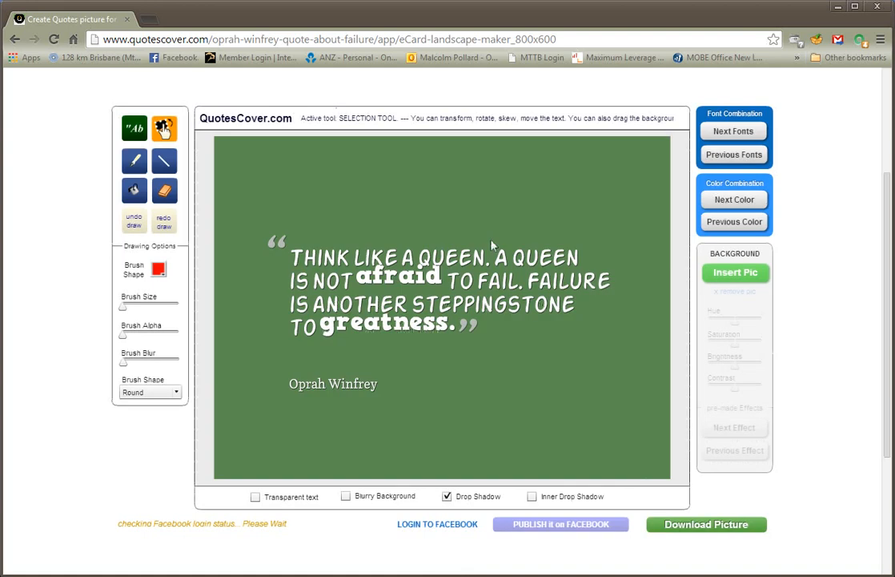
pyautogui.click(135, 131)
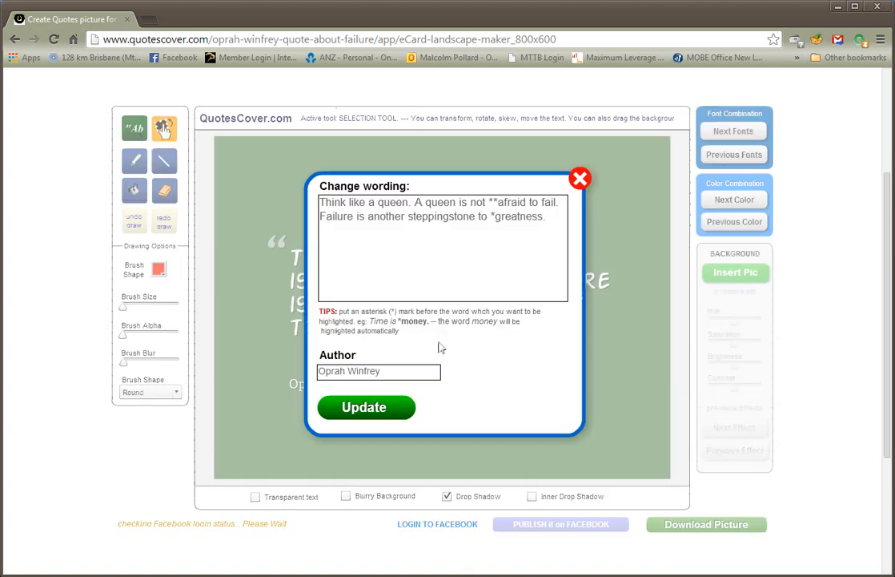
pyautogui.click(494, 202)
pyautogui.press('BackSpace')
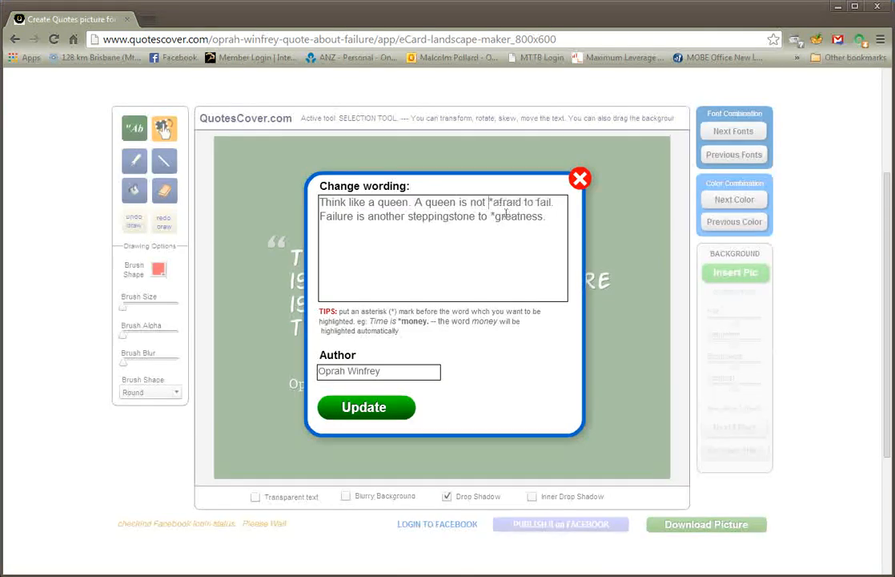
pyautogui.press('Delete')
pyautogui.click(384, 408)
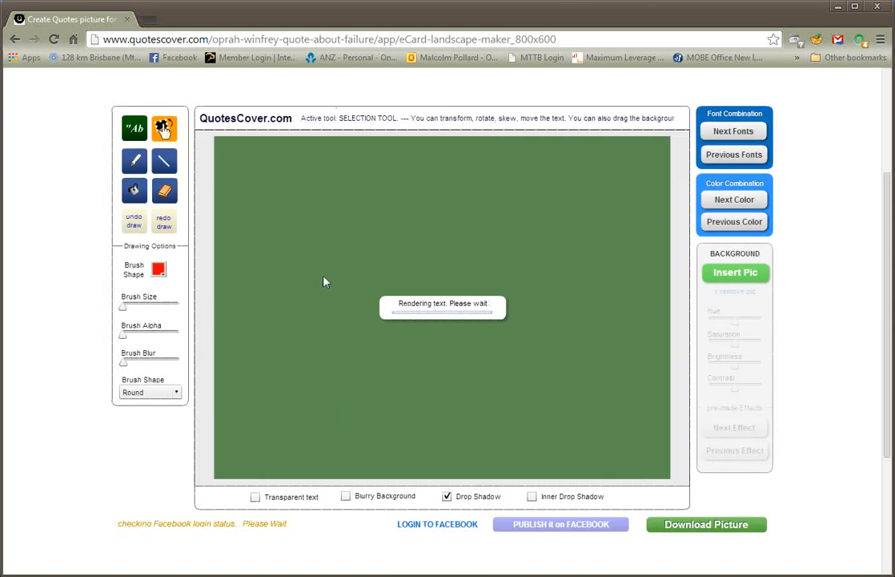
# Switch the font combination to a bold uppercase style
pyautogui.click(724, 134)
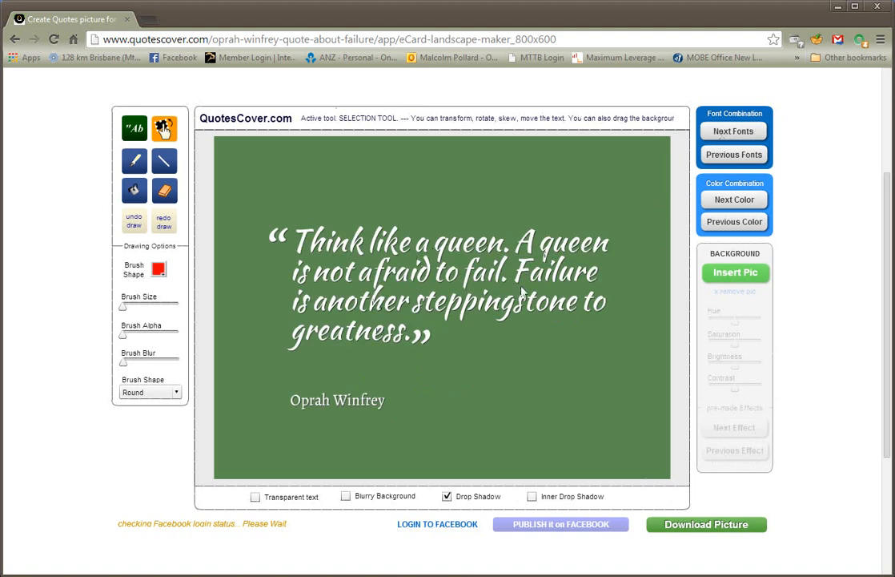
pyautogui.click(708, 157)
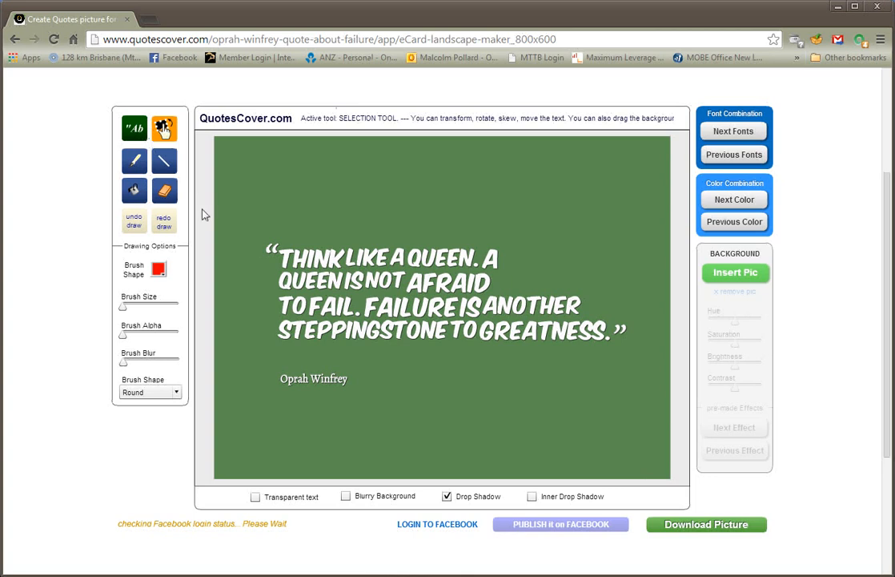
# Select the quote text block, move it slightly up, and enlarge it to span most of the card's width
pyautogui.click(346, 280)
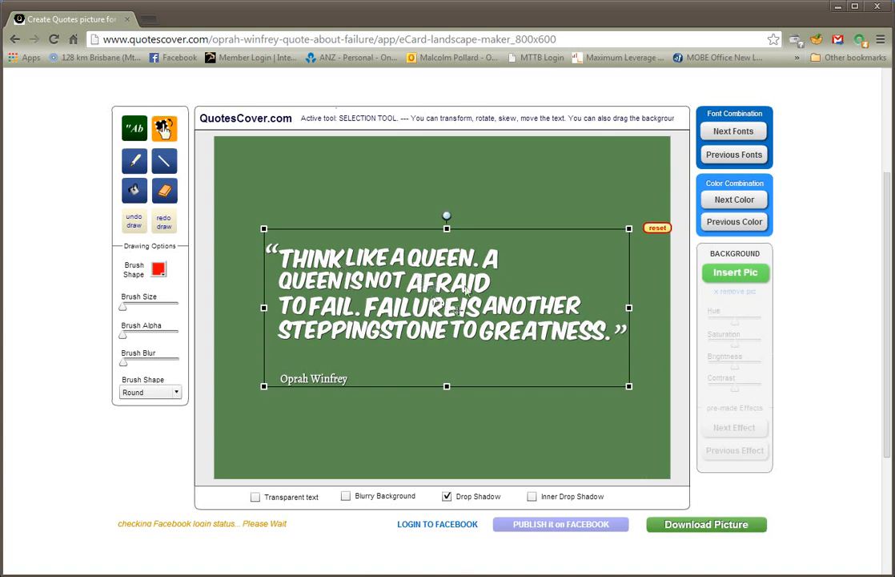
pyautogui.moveTo(438, 274)
pyautogui.mouseDown()
pyautogui.moveTo(433, 211)
pyautogui.moveTo(410, 300)
pyautogui.moveTo(430, 263)
pyautogui.mouseUp()
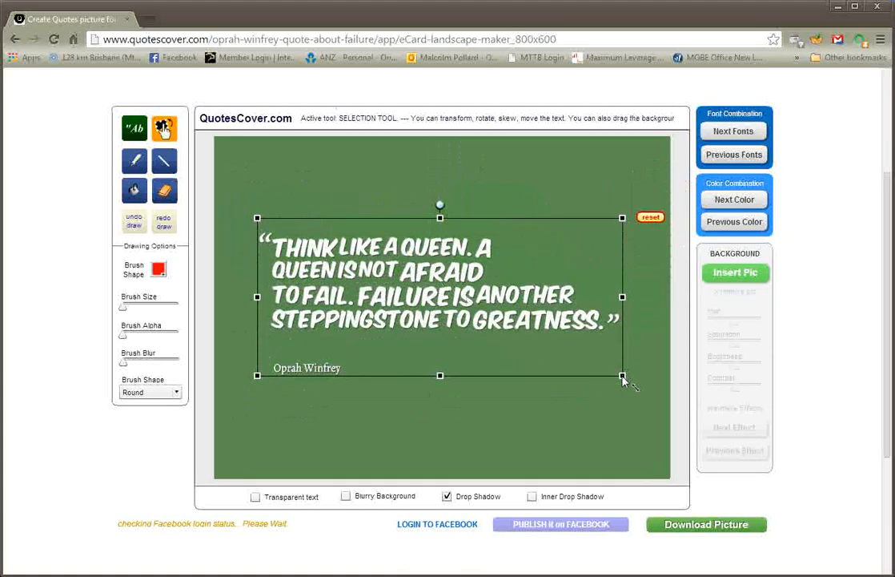
pyautogui.moveTo(623, 376); pyautogui.dragTo(623, 438)
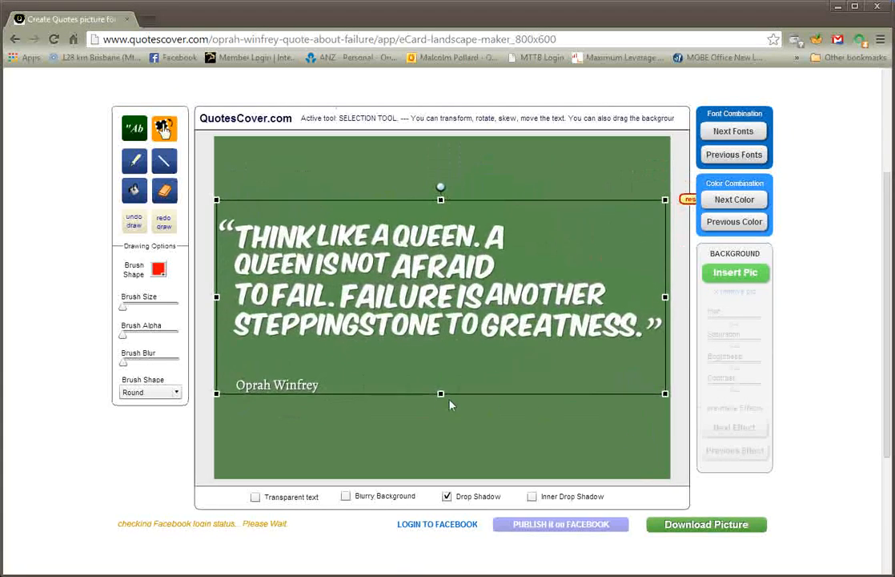
pyautogui.moveTo(440, 393)
pyautogui.mouseDown()
pyautogui.moveTo(439, 471)
pyautogui.moveTo(441, 398)
pyautogui.mouseUp()
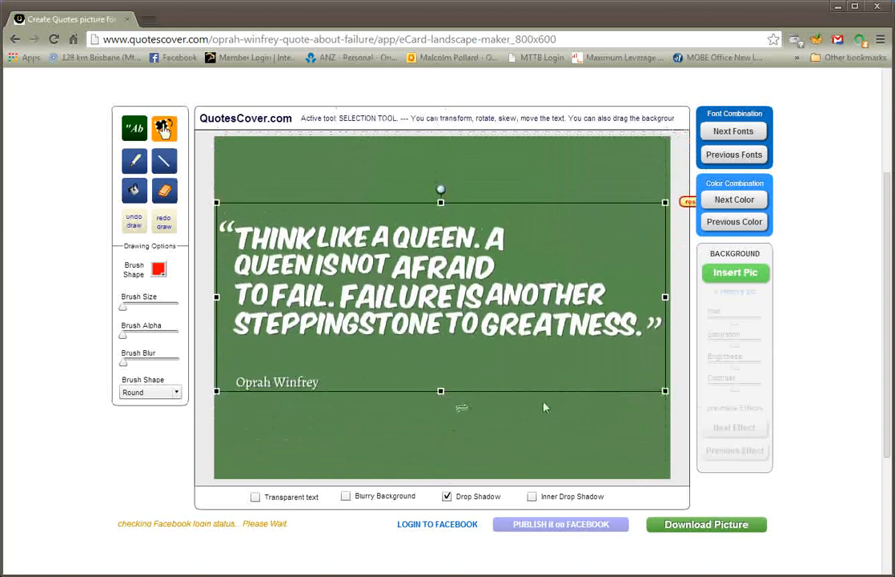
pyautogui.moveTo(665, 392)
pyautogui.mouseDown()
pyautogui.moveTo(690, 424)
pyautogui.moveTo(792, 497)
pyautogui.moveTo(633, 378)
pyautogui.moveTo(592, 367)
pyautogui.moveTo(654, 399)
pyautogui.mouseUp()
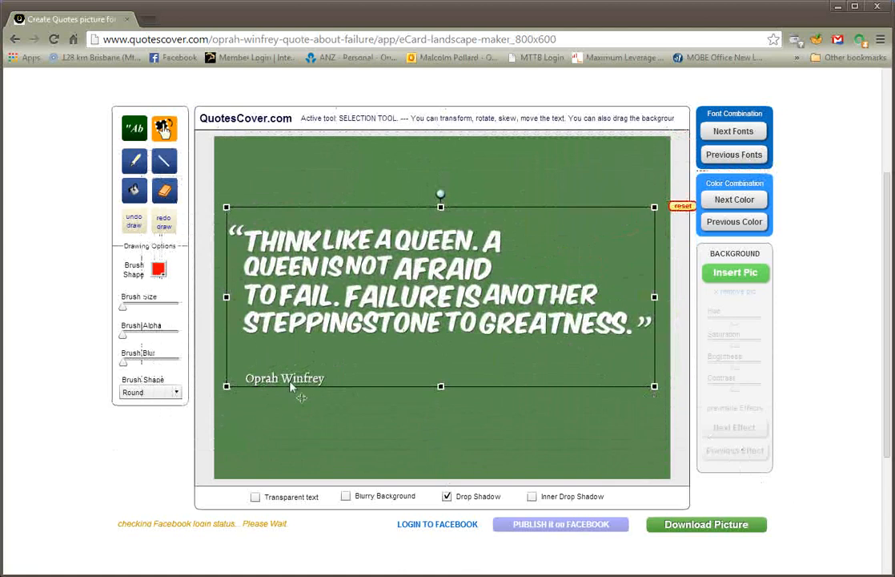
# Select the quote text block and narrow it slightly from its right side so it sits more centred
pyautogui.click(304, 360)
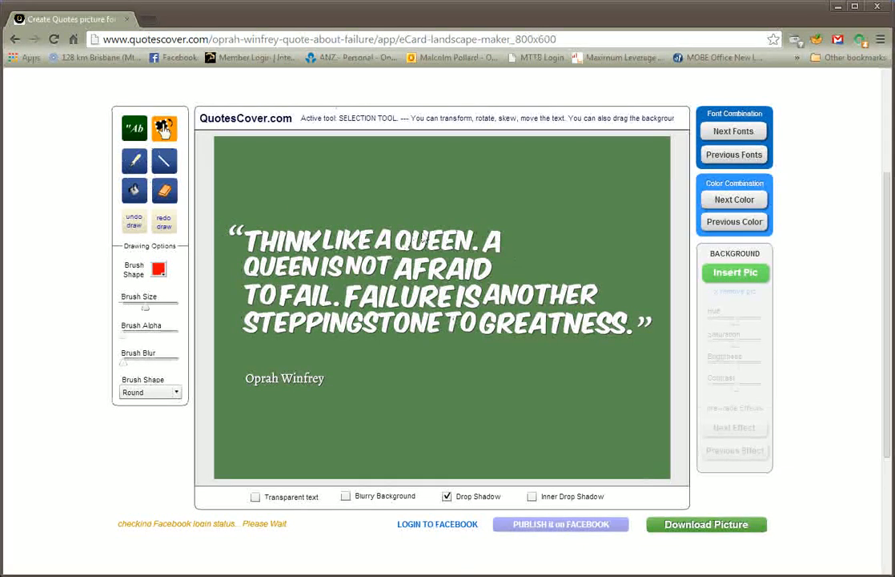
pyautogui.click(437, 278)
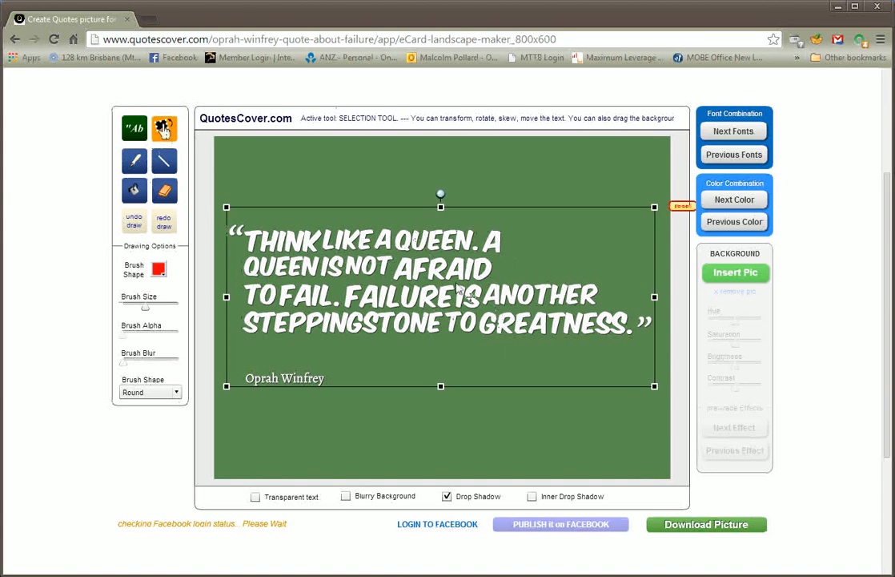
pyautogui.moveTo(439, 194); pyautogui.dragTo(443, 218)
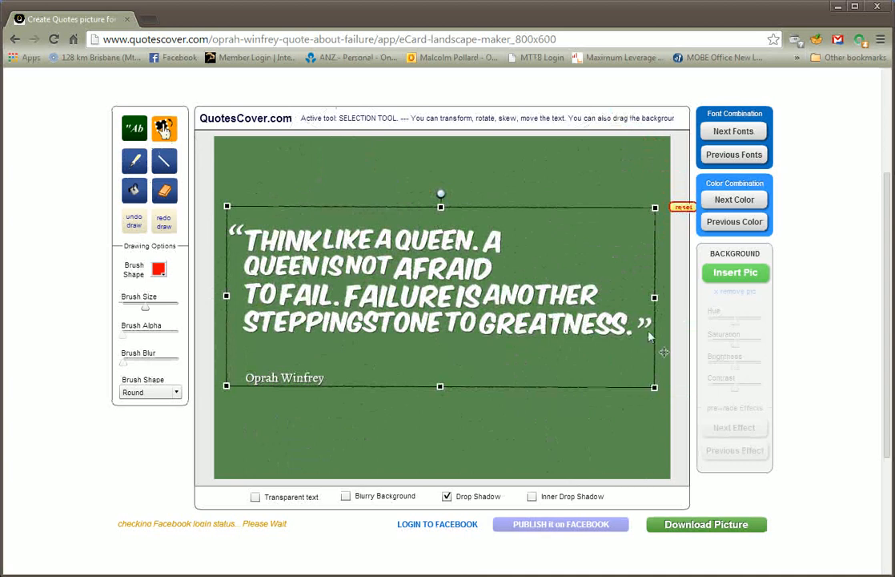
pyautogui.moveTo(655, 299); pyautogui.dragTo(632, 298)
pyautogui.click(496, 382)
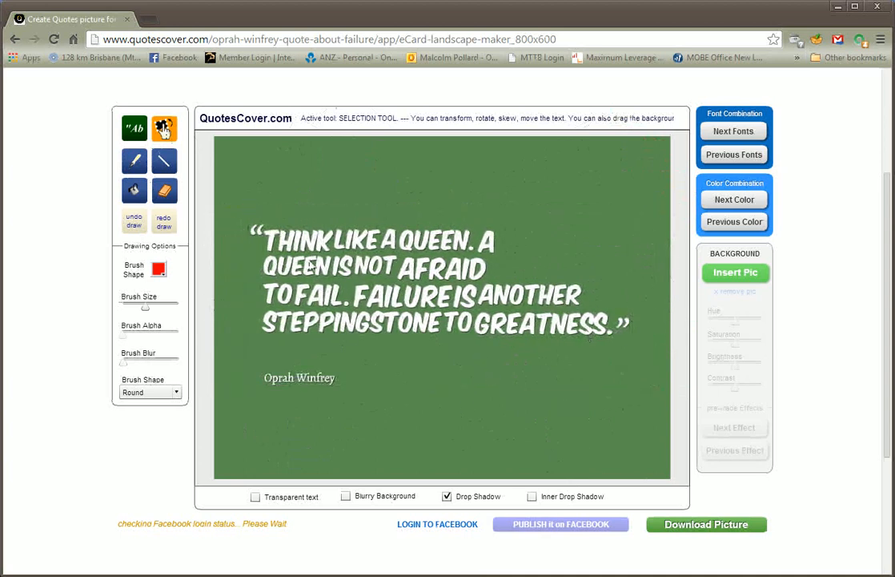
# Draw a freehand red brush loop around the quote with the Brush tool, then undo the drawing
pyautogui.click(135, 160)
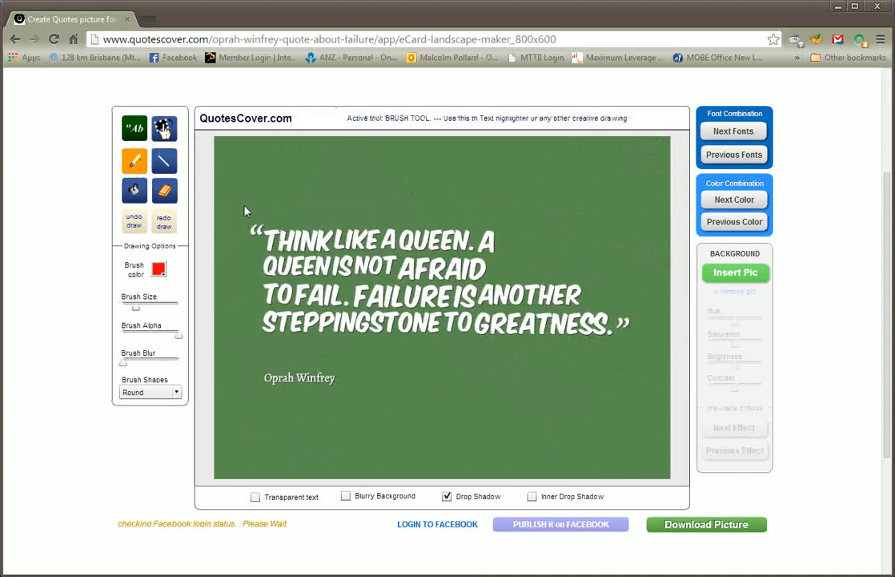
pyautogui.moveTo(244, 205)
pyautogui.mouseDown()
pyautogui.moveTo(311, 355)
pyautogui.moveTo(608, 240)
pyautogui.moveTo(214, 169)
pyautogui.mouseUp()
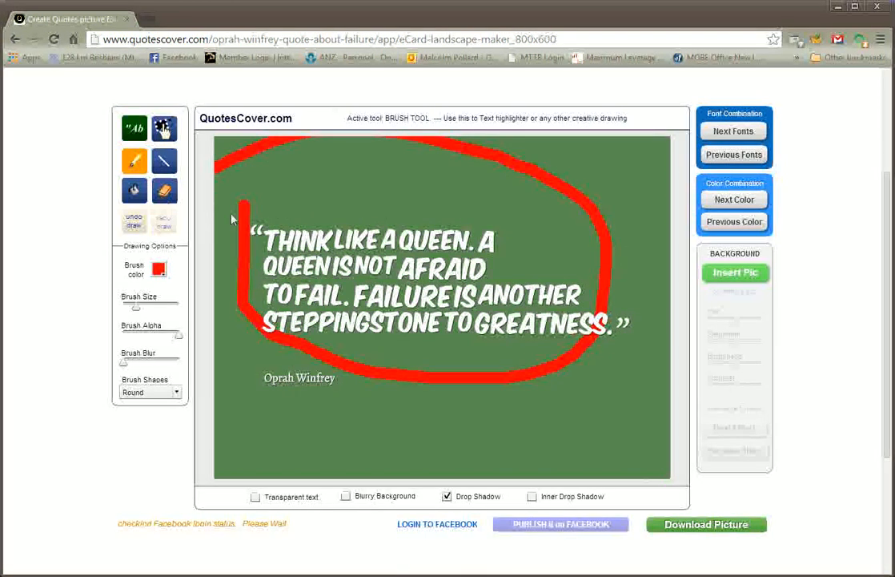
pyautogui.click(134, 224)
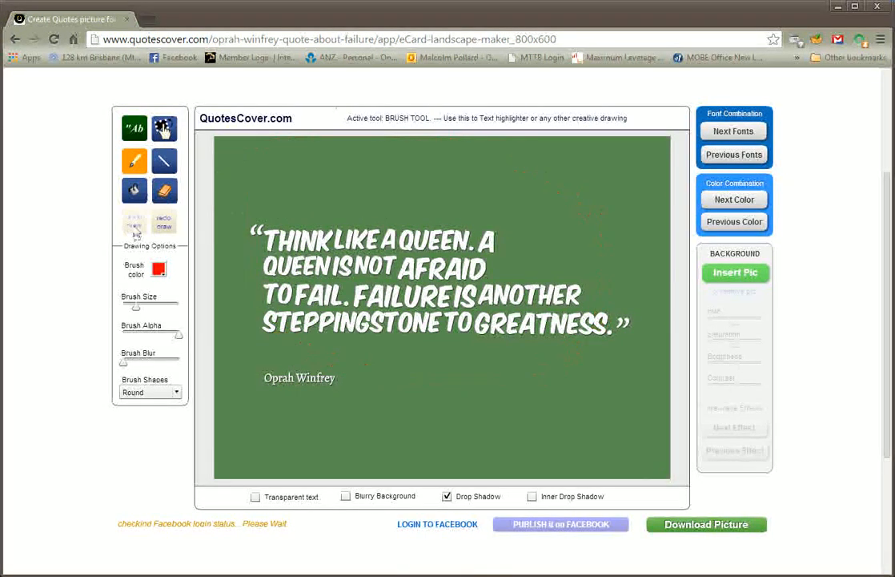
# Draw lines beneath the last quote line with the Line tool, switching the line color to magenta
pyautogui.click(164, 160)
pyautogui.moveTo(340, 354)
pyautogui.mouseDown()
pyautogui.moveTo(518, 351)
pyautogui.moveTo(556, 344)
pyautogui.mouseUp()
pyautogui.click(158, 270)
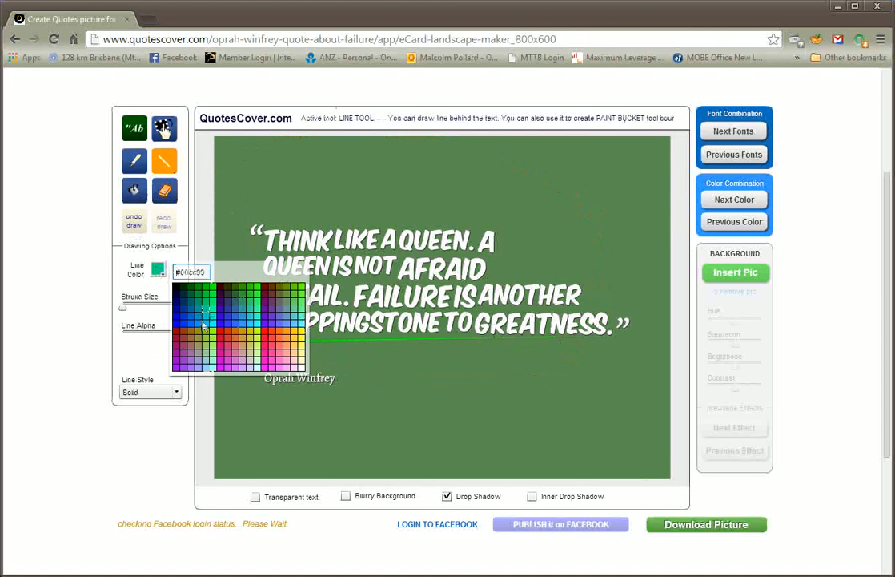
pyautogui.click(181, 353)
pyautogui.moveTo(296, 346)
pyautogui.mouseDown()
pyautogui.moveTo(483, 358)
pyautogui.moveTo(582, 342)
pyautogui.mouseUp()
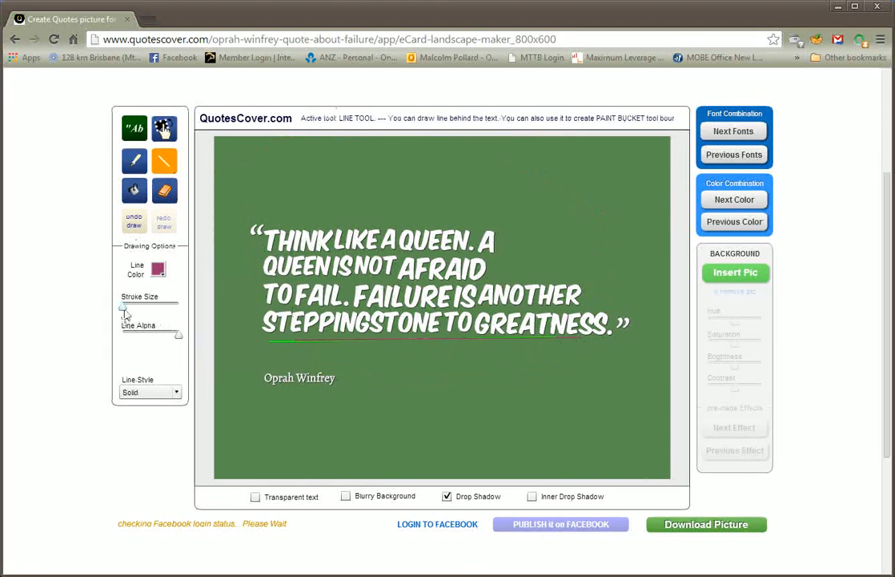
# Increase the stroke size, draw two thick magenta bars under the quote, and lower the line alpha
pyautogui.moveTo(122, 308); pyautogui.dragTo(156, 307)
pyautogui.moveTo(345, 340); pyautogui.dragTo(505, 344)
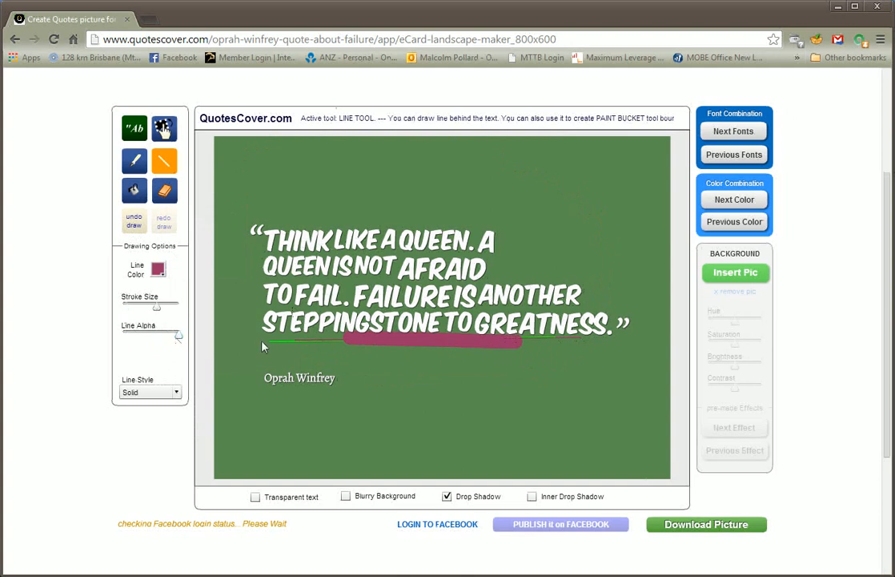
pyautogui.moveTo(371, 357); pyautogui.dragTo(486, 351)
pyautogui.moveTo(178, 335); pyautogui.dragTo(112, 343)
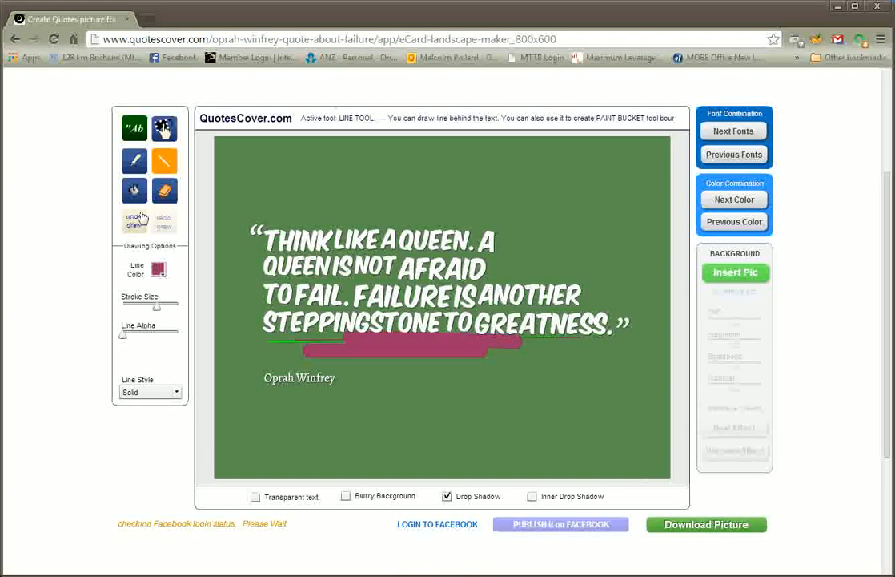
# Erase the drawn lines beneath the quote with the Eraser tool
pyautogui.click(164, 190)
pyautogui.moveTo(322, 348)
pyautogui.mouseDown()
pyautogui.moveTo(499, 355)
pyautogui.moveTo(392, 359)
pyautogui.moveTo(481, 347)
pyautogui.moveTo(377, 338)
pyautogui.moveTo(536, 339)
pyautogui.moveTo(392, 356)
pyautogui.moveTo(244, 358)
pyautogui.moveTo(447, 362)
pyautogui.mouseUp()
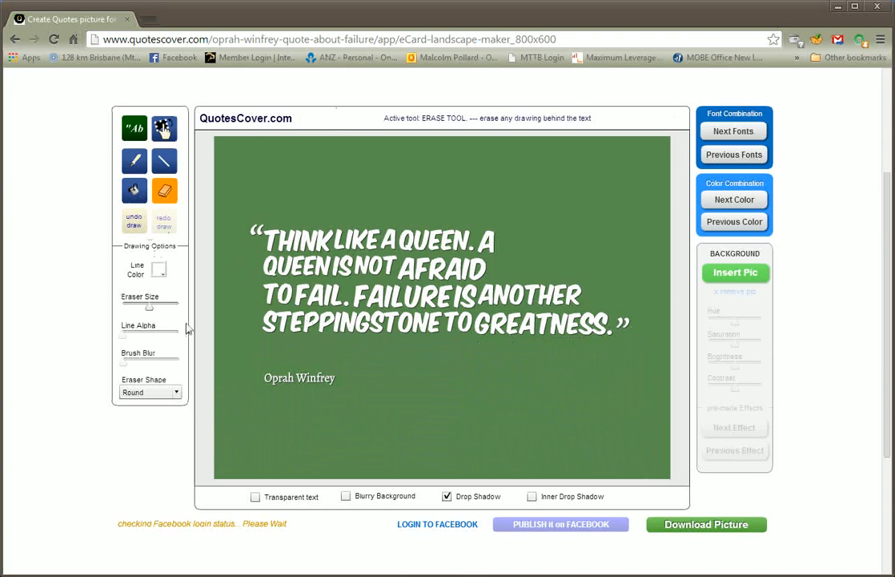
# Fill the card background with orange using the Paint Bucket tool
pyautogui.click(134, 189)
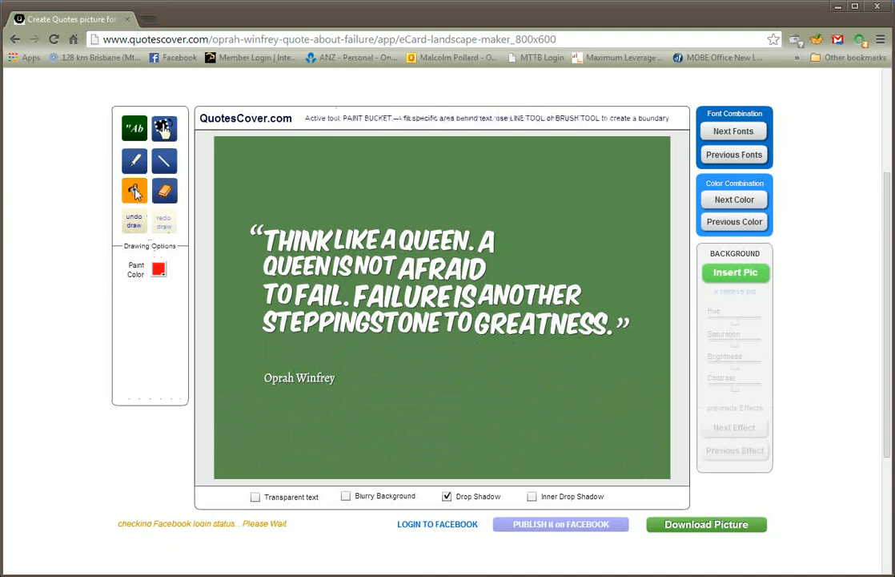
pyautogui.click(157, 269)
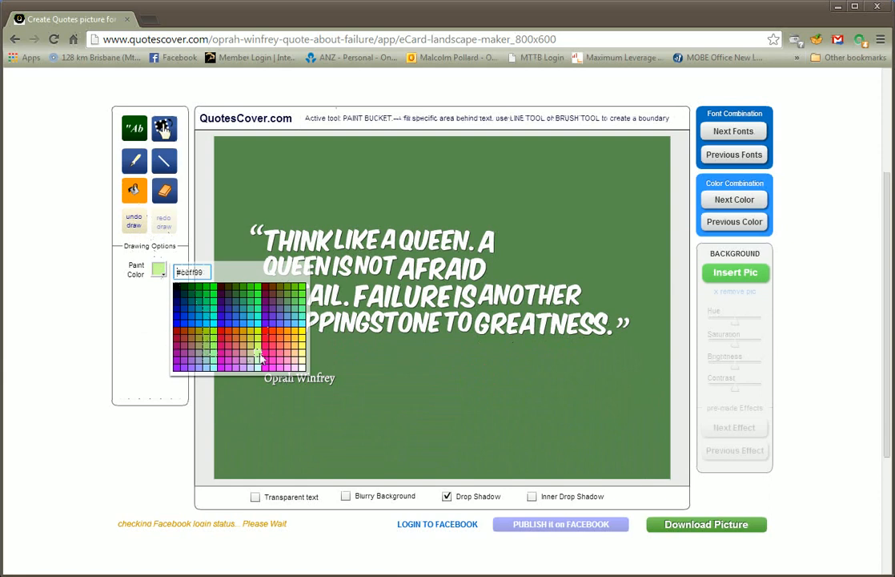
pyautogui.click(292, 342)
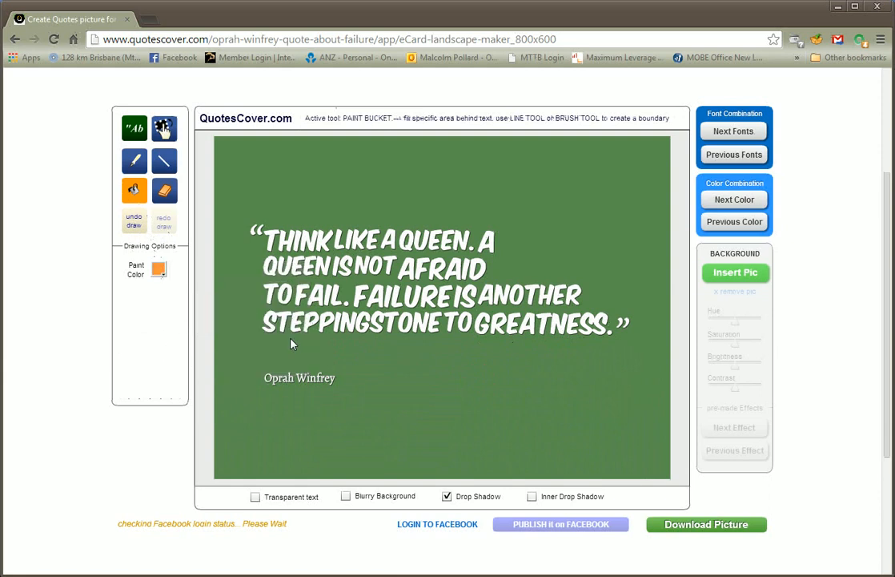
pyautogui.click(339, 369)
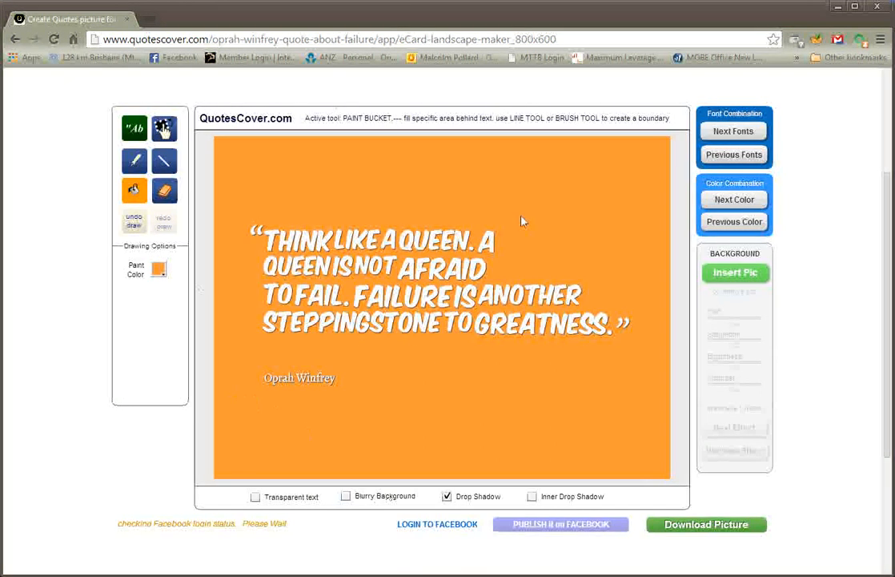
# Insert the blue wooden door photo from the Pictures library as the card background
pyautogui.click(721, 275)
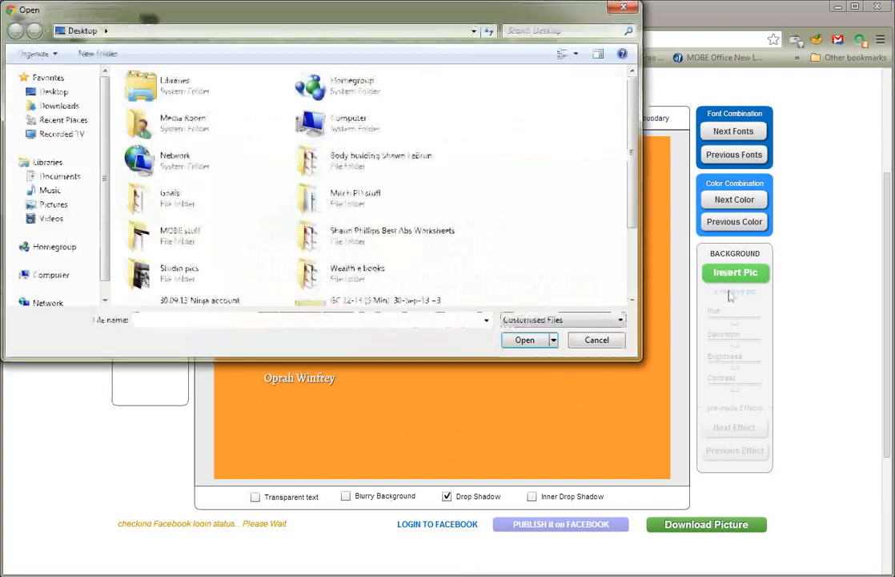
pyautogui.click(54, 204)
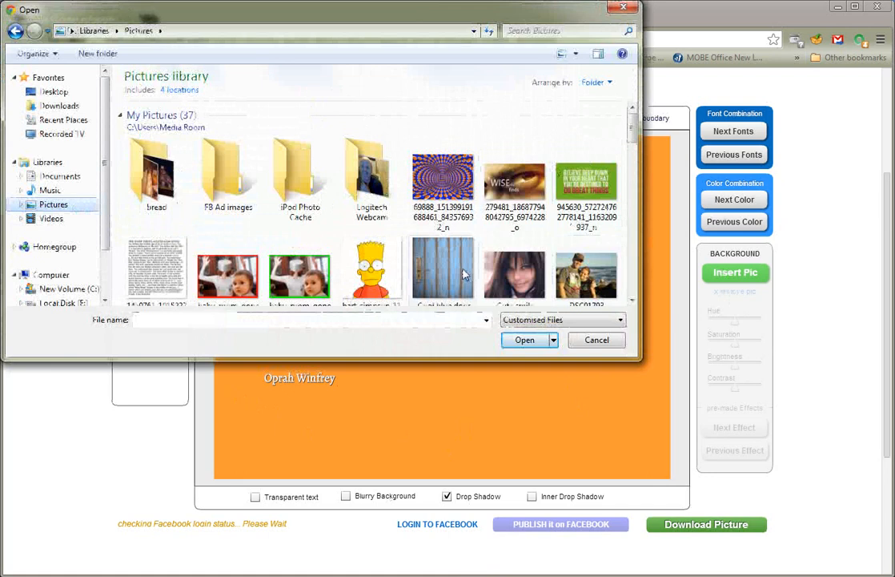
pyautogui.click(443, 272)
pyautogui.click(528, 340)
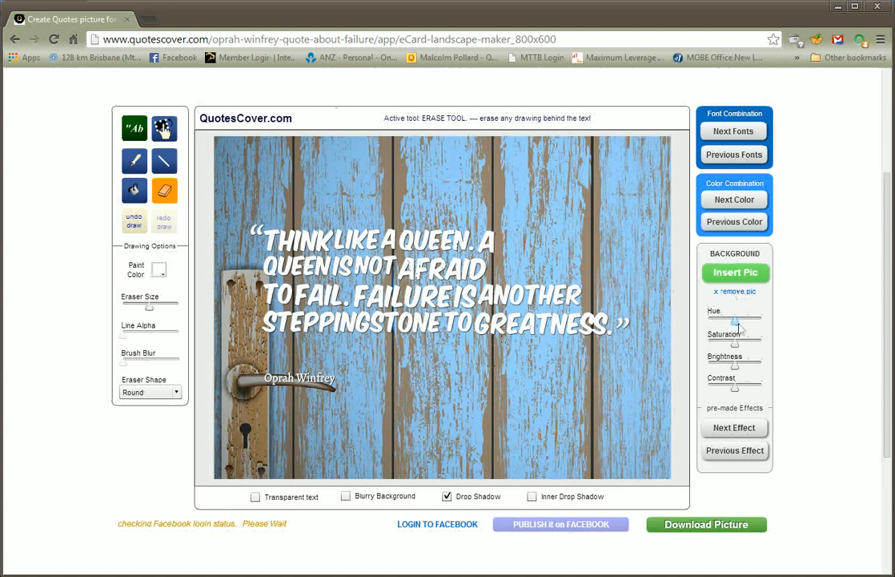
# Try the background adjustment sliders and pre-made effects, stepping back to the original photo look
pyautogui.moveTo(739, 324); pyautogui.dragTo(739, 370)
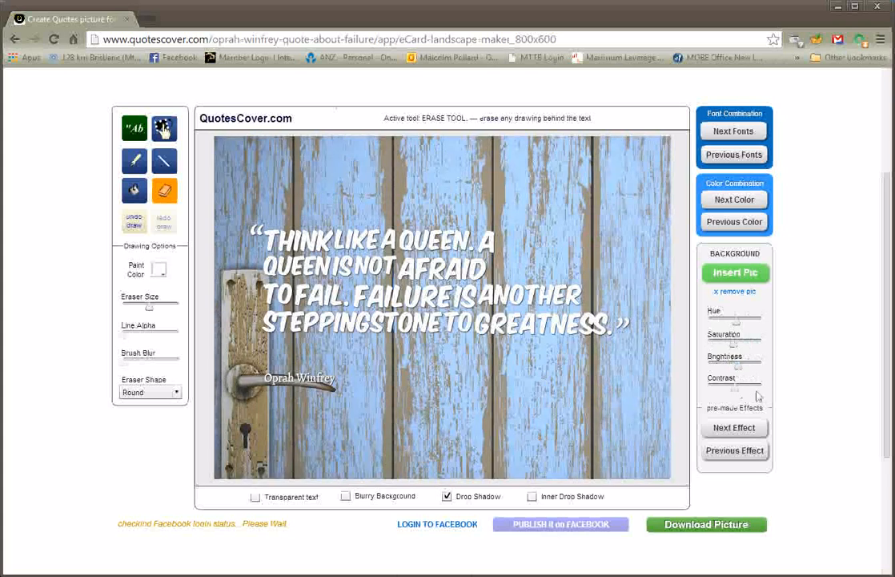
pyautogui.click(743, 431)
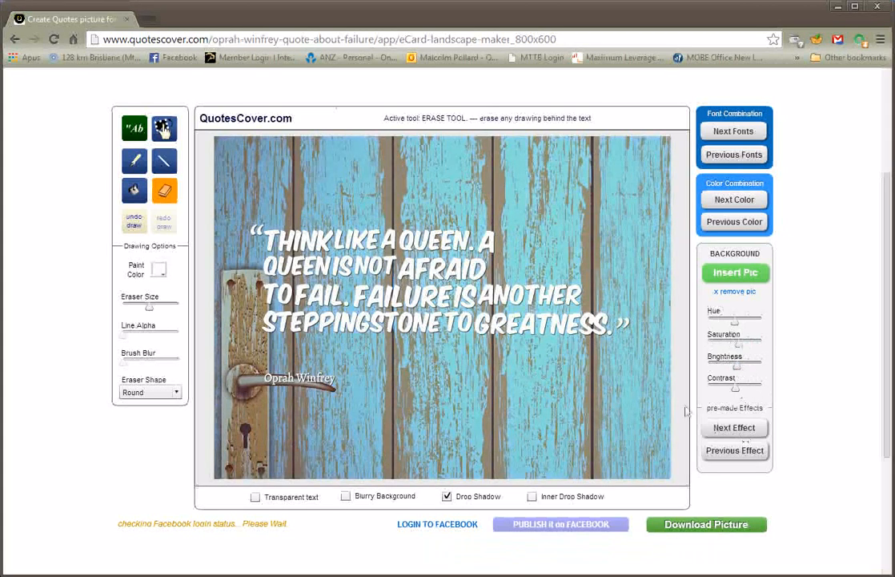
pyautogui.click(739, 431)
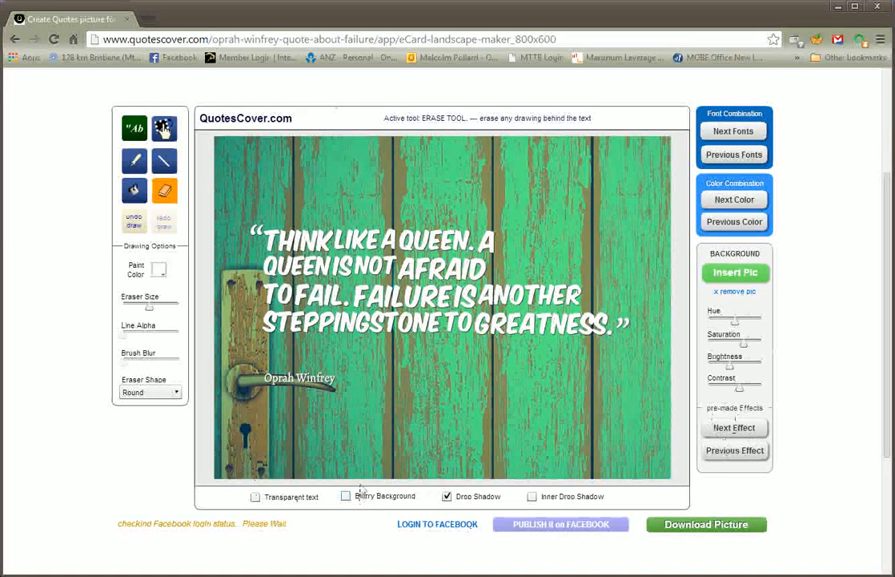
pyautogui.click(736, 451)
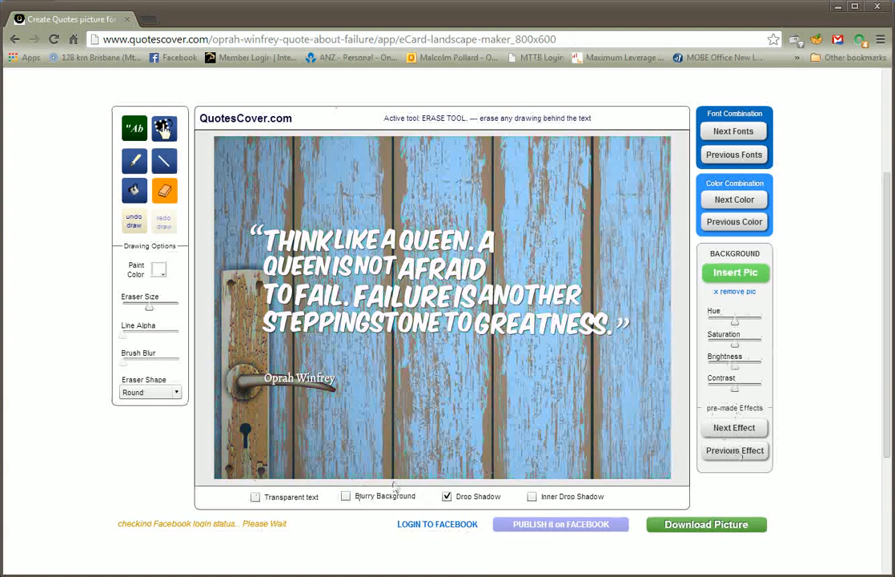
# Turn on the blurry background option, briefly opening and closing the wording dialog
pyautogui.click(345, 497)
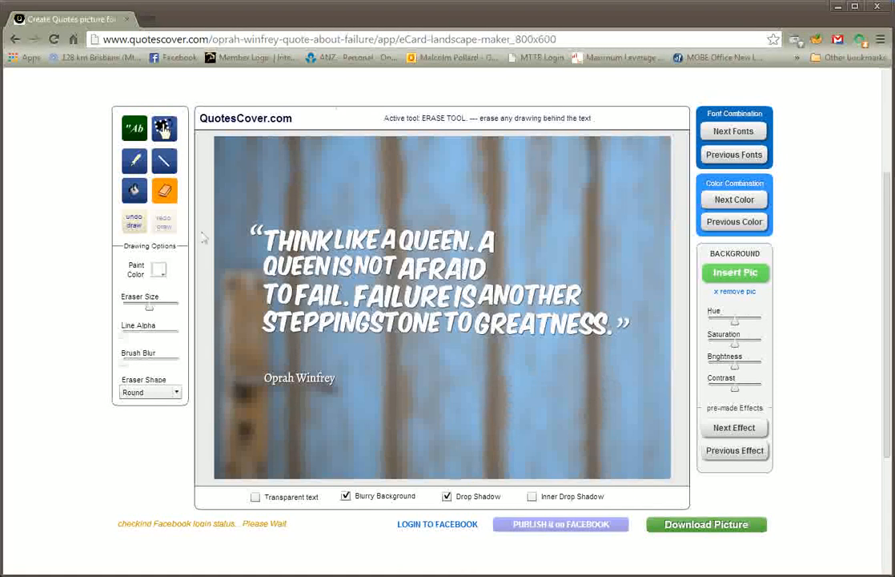
pyautogui.click(136, 131)
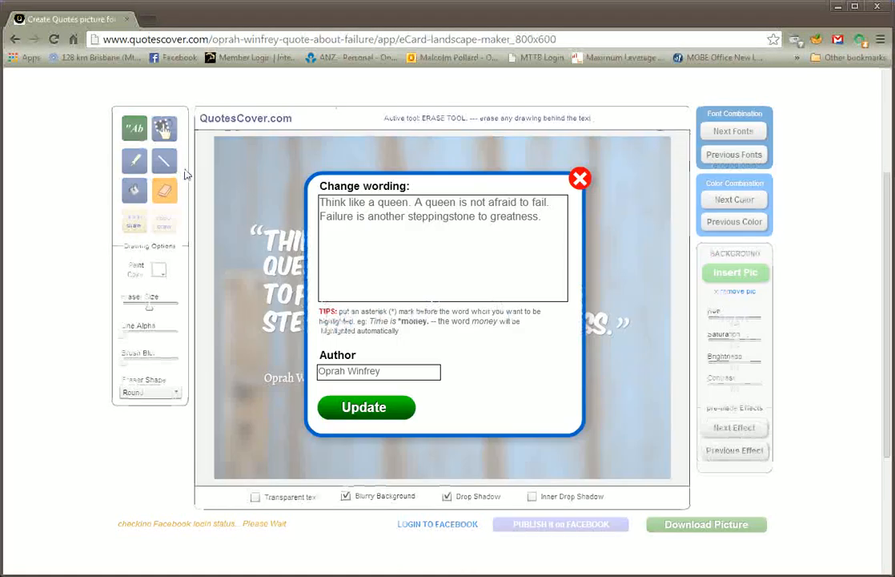
pyautogui.click(580, 178)
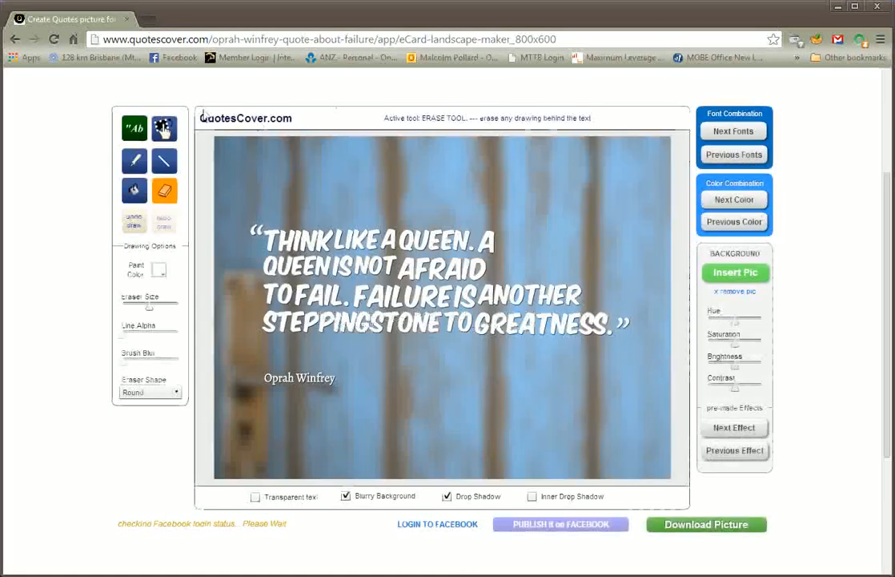
# Move the quote text block and enlarge it to span nearly the full card width
pyautogui.click(163, 128)
pyautogui.click(393, 290)
pyautogui.moveTo(392, 290); pyautogui.dragTo(414, 320)
pyautogui.moveTo(655, 417); pyautogui.dragTo(689, 437)
pyautogui.moveTo(432, 402); pyautogui.dragTo(428, 364)
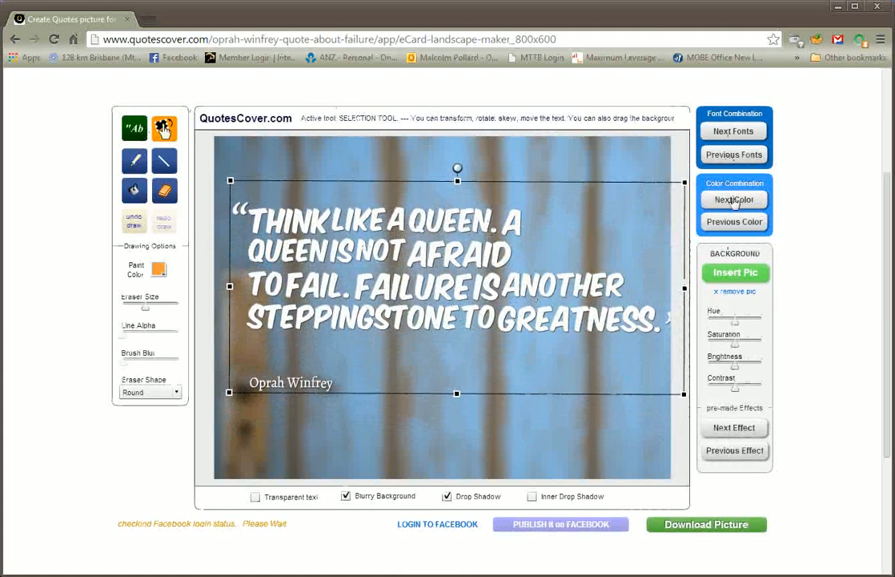
pyautogui.click(483, 414)
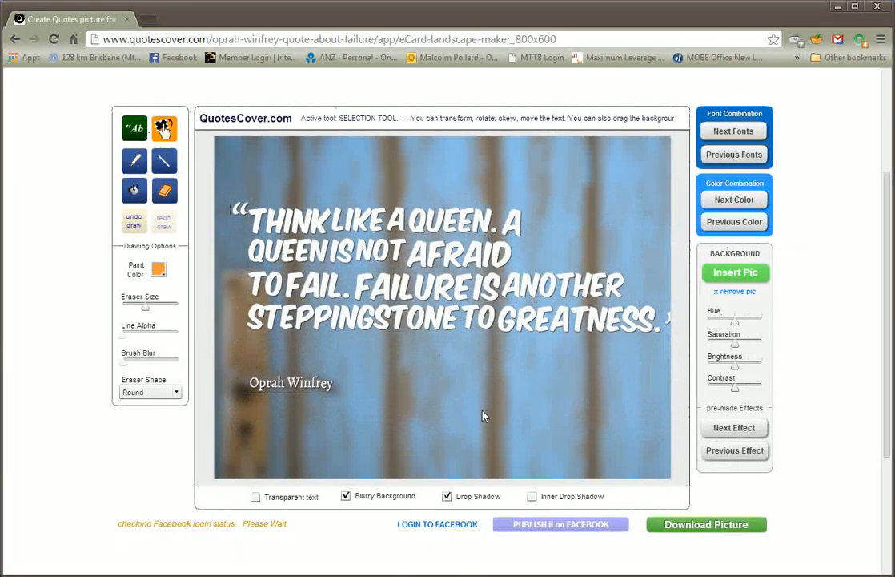
# Try the inner drop shadow and transparent text options, ending with all text shadows turned off
pyautogui.click(531, 496)
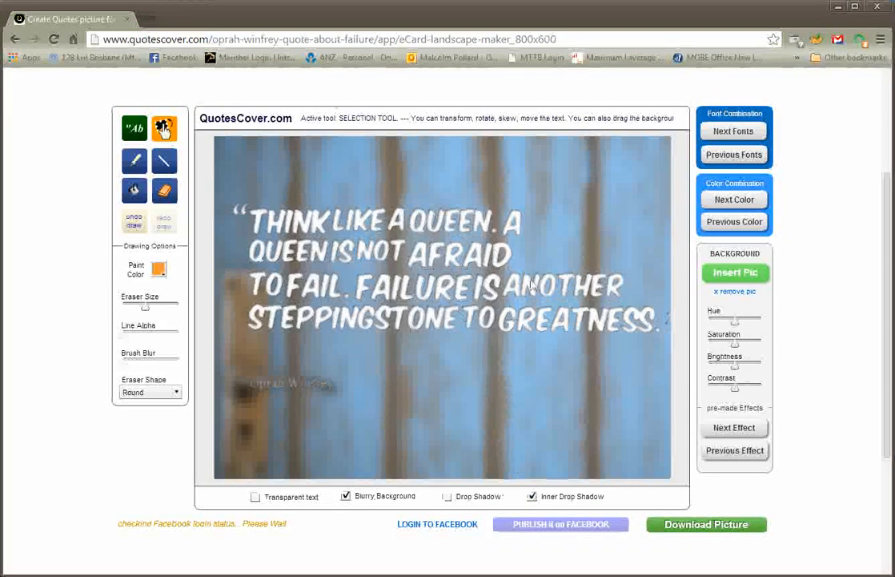
pyautogui.click(532, 496)
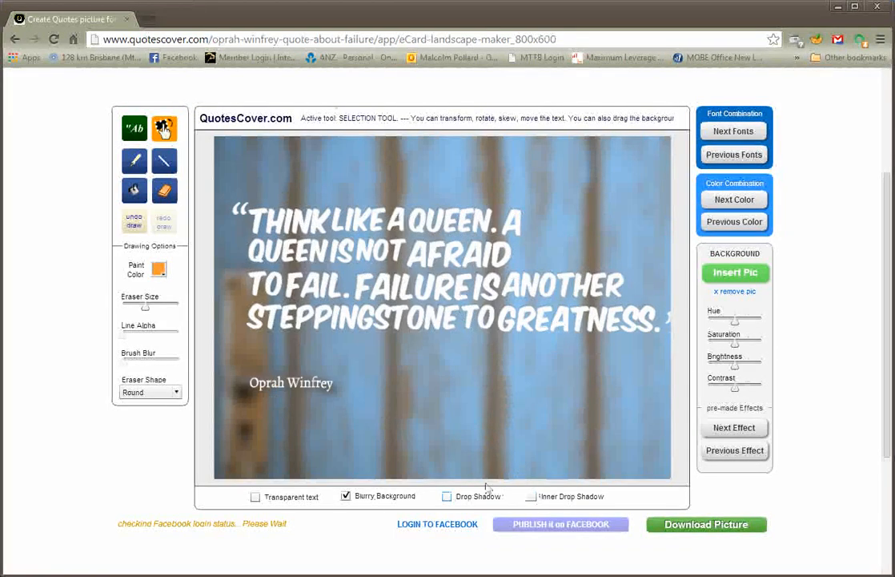
pyautogui.click(255, 497)
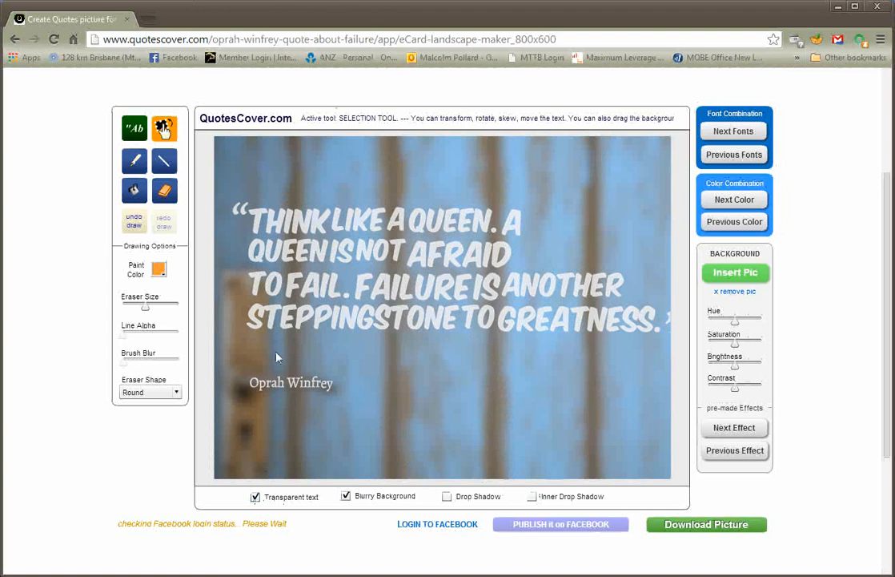
pyautogui.click(253, 497)
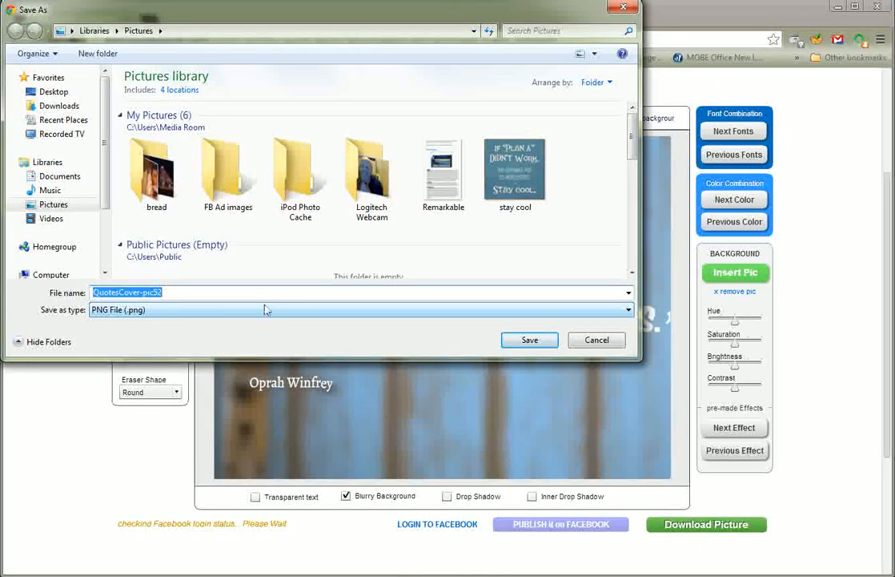
# Save the downloaded picture as QuotesCover-pic52 PNG on the Desktop
pyautogui.click(53, 91)
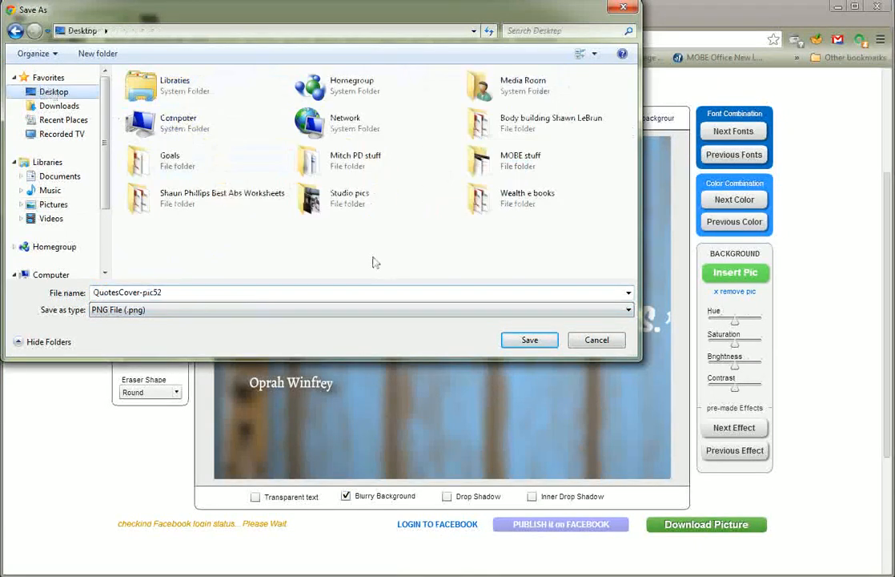
pyautogui.click(531, 339)
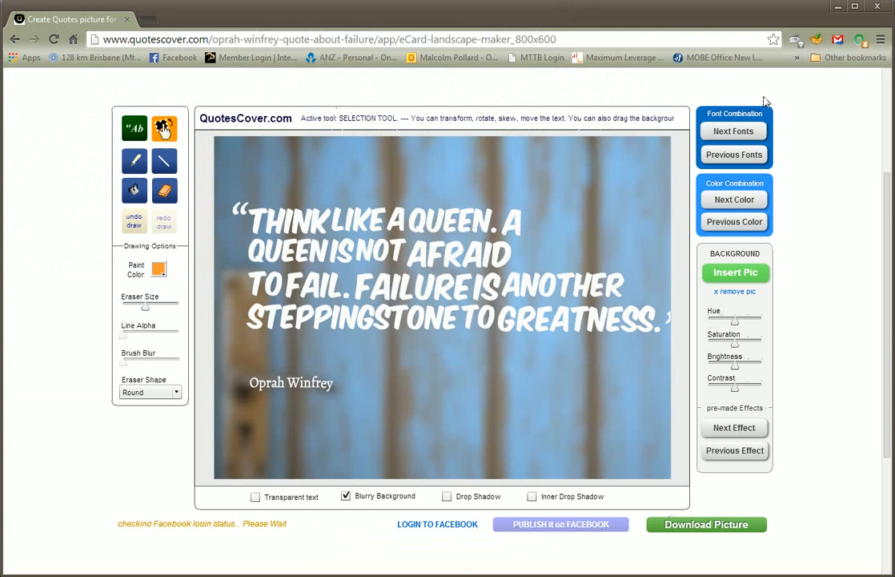
# Reload the card maker page to start a fresh design
pyautogui.click(53, 39)
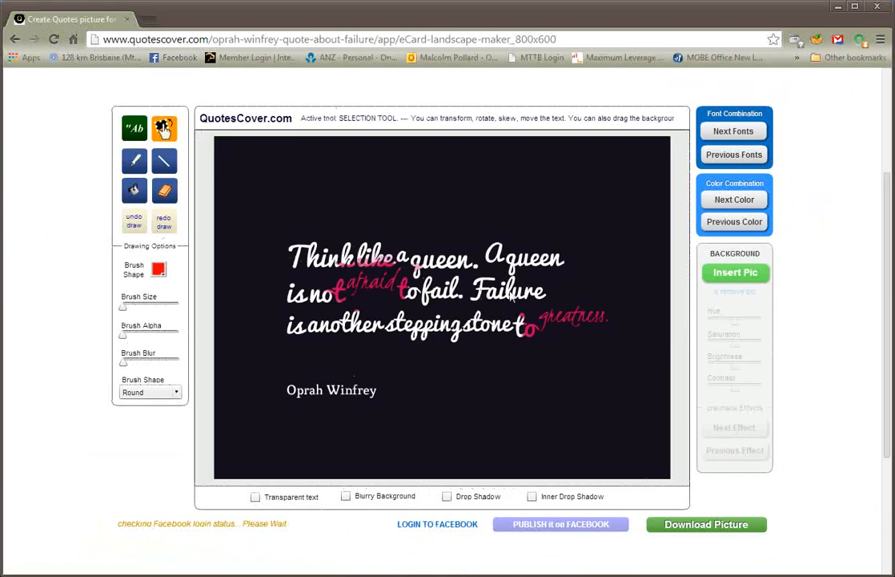
# Return to the QuotesCover home page from the card maker
pyautogui.click(212, 38)
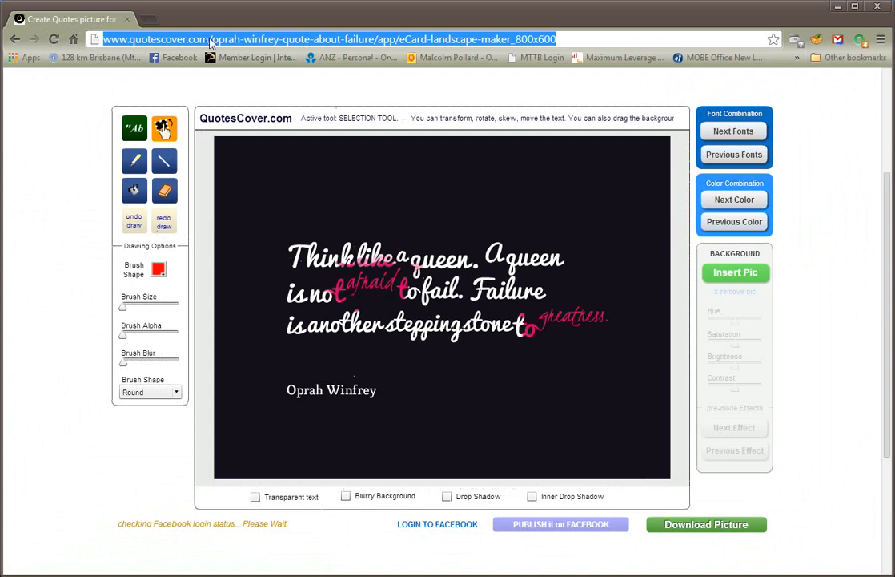
pyautogui.click(210, 39)
pyautogui.scroll(3, 181, 149)
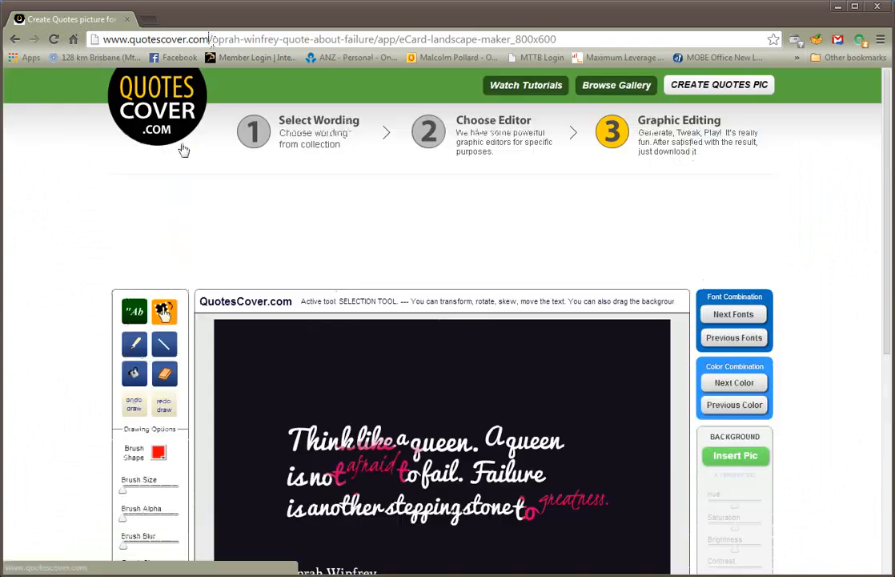
pyautogui.click(168, 104)
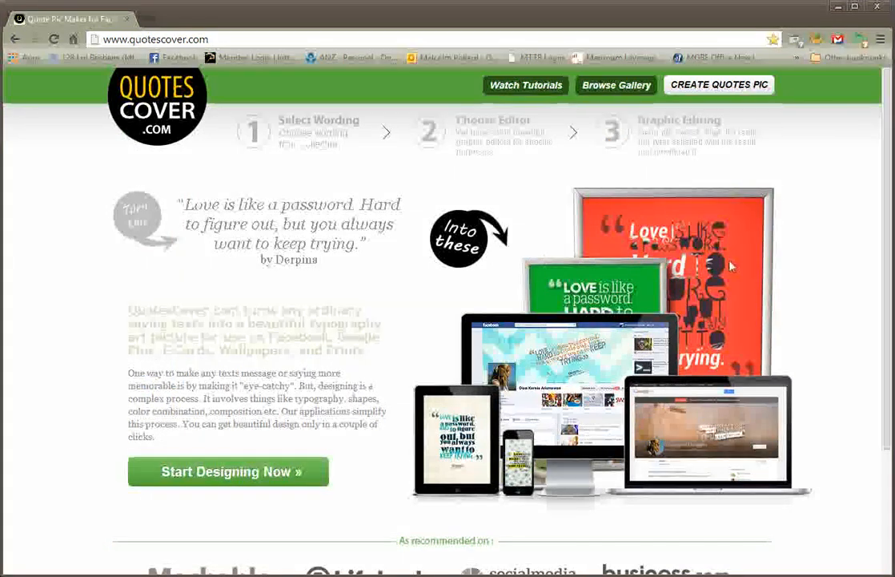
# Start designing with custom wording and enter the quote "Happy families are always happy"
pyautogui.click(255, 476)
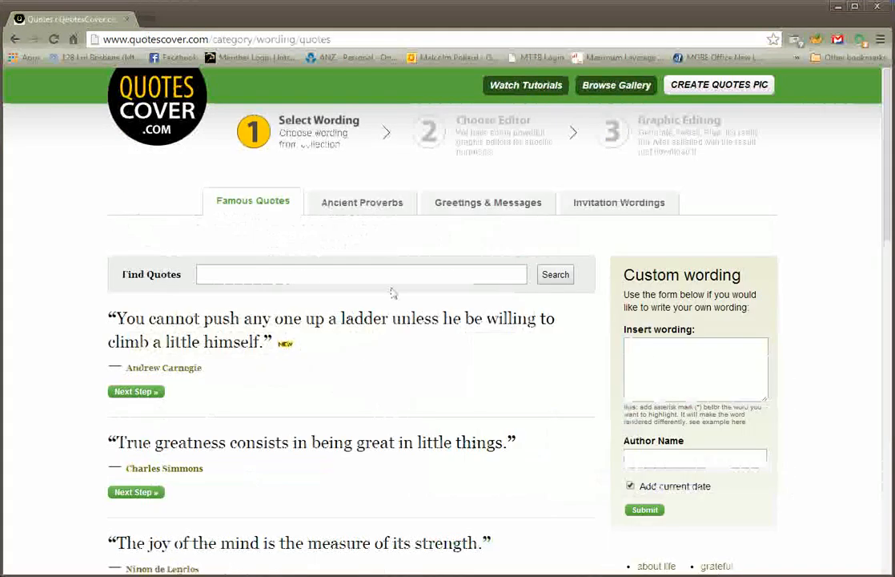
pyautogui.click(657, 350)
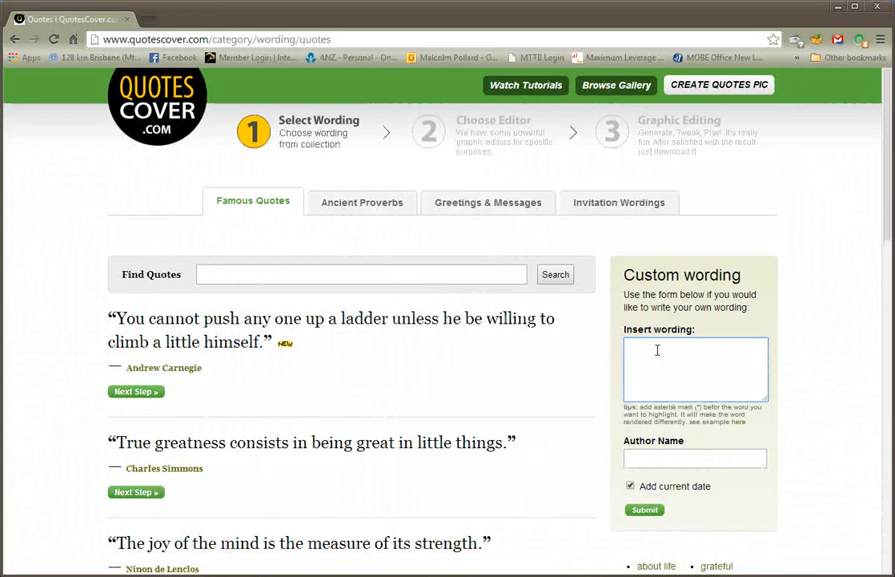
pyautogui.write('Happy families')
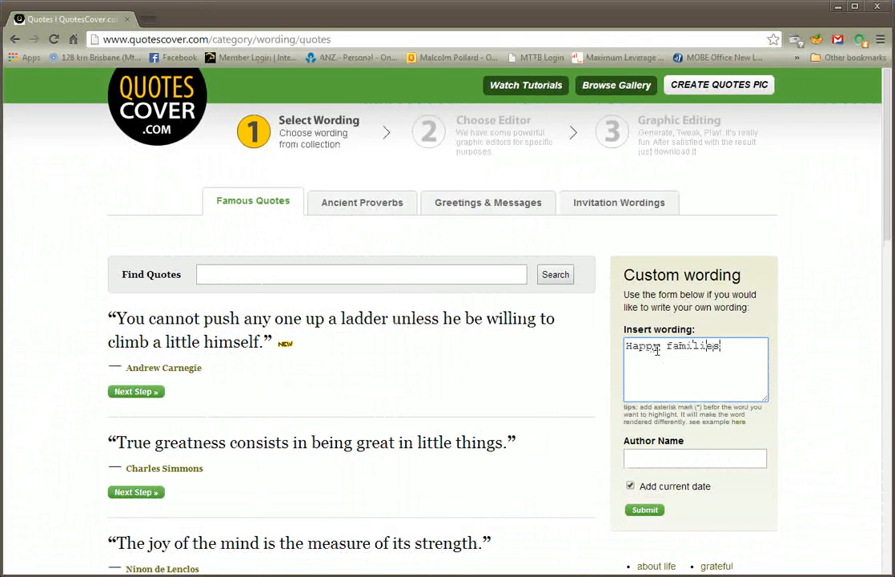
pyautogui.write(' are always')
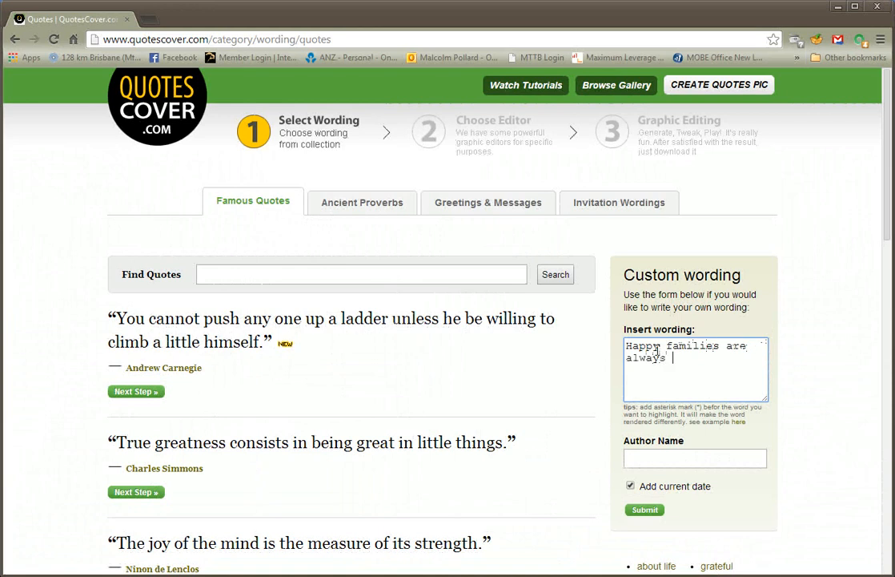
pyautogui.write(' happy')
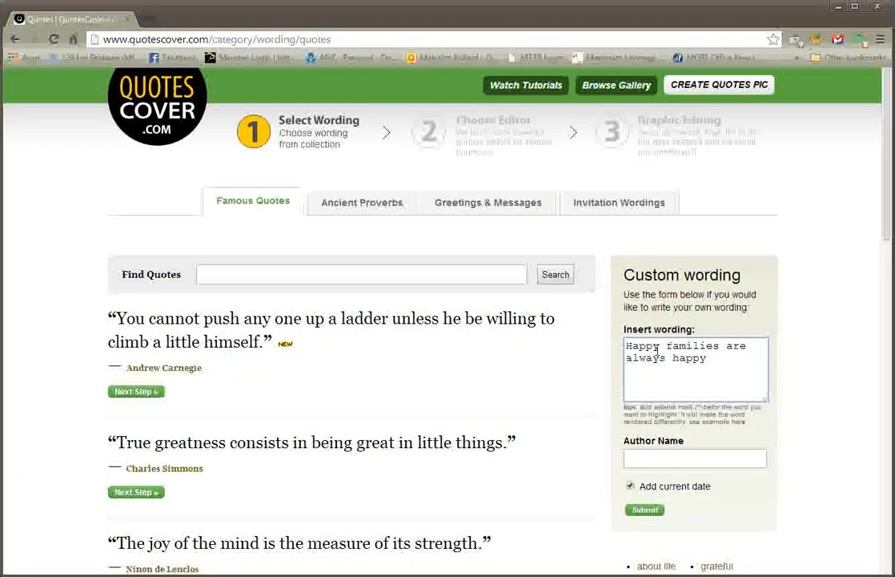
# Enter the quote author's name, untick Add current date, and submit the custom wording
pyautogui.click(660, 455)
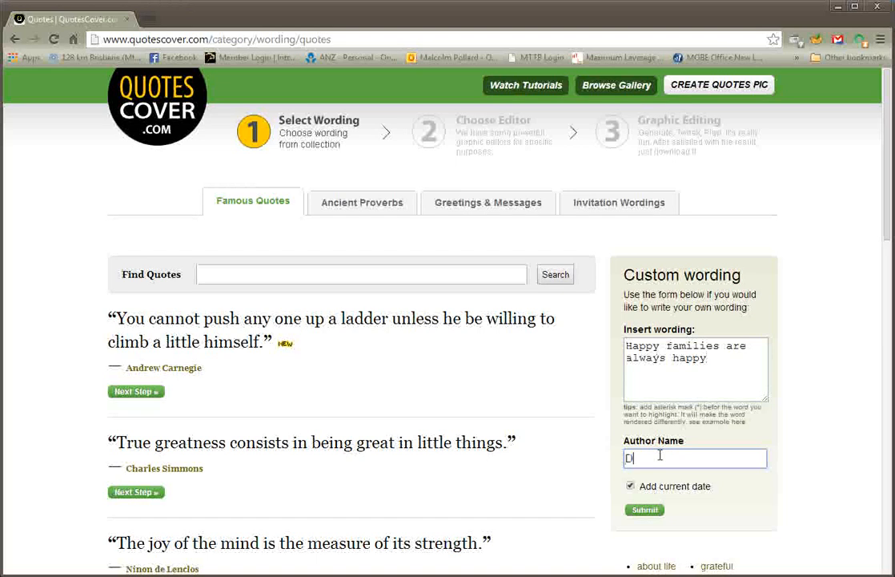
pyautogui.write('Dr Justin Coulson')
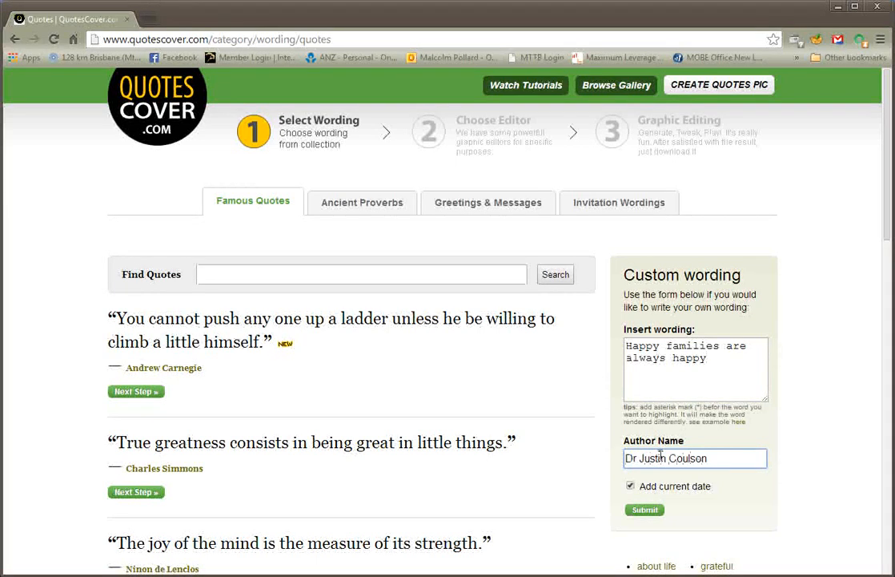
pyautogui.click(630, 485)
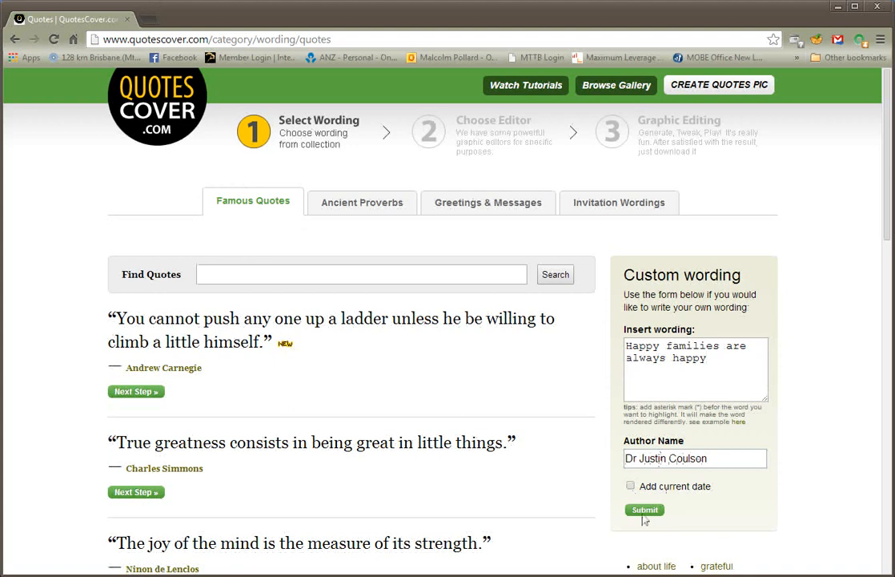
pyautogui.click(646, 513)
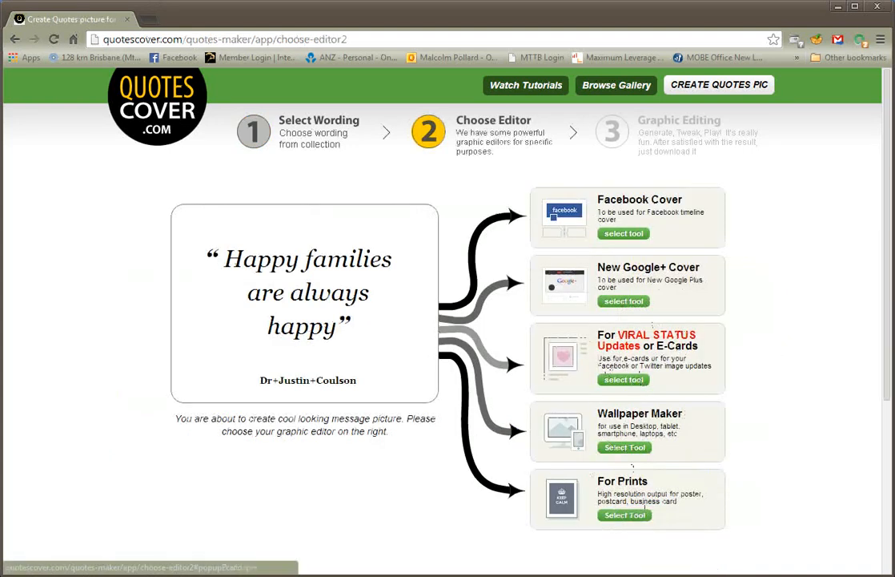
# Choose the viral status / e-card editor with the Landscape picture ratio
pyautogui.click(632, 381)
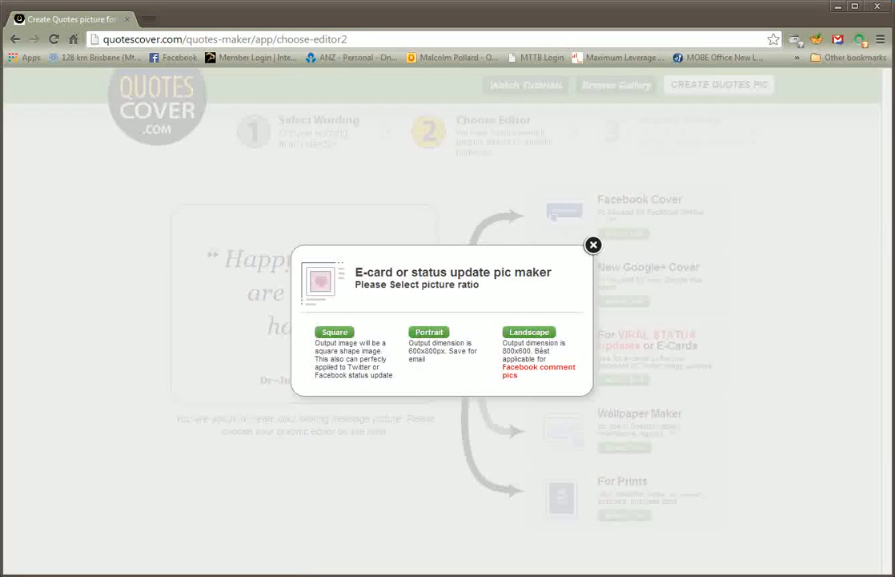
pyautogui.click(532, 333)
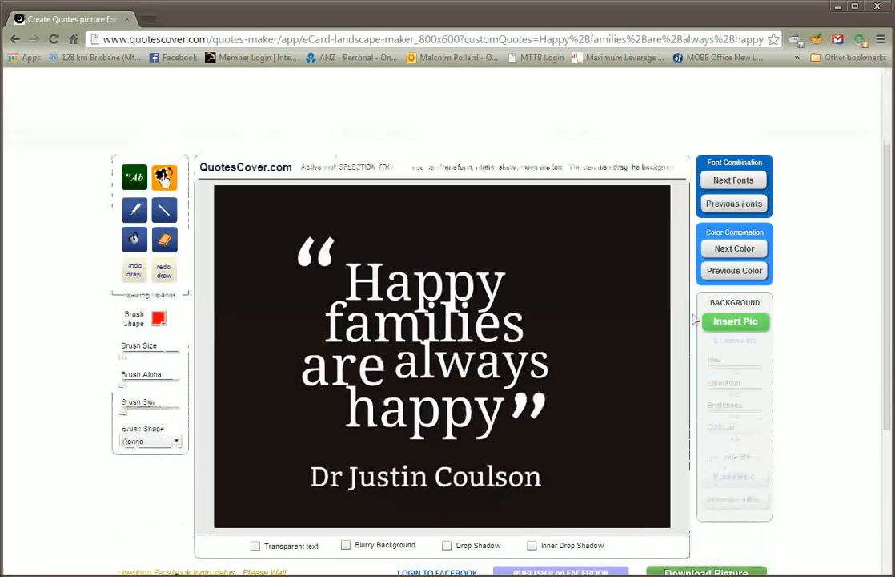
# Switch to the next font combination and cycle colour combinations to a sage-green background with cream text
pyautogui.click(729, 182)
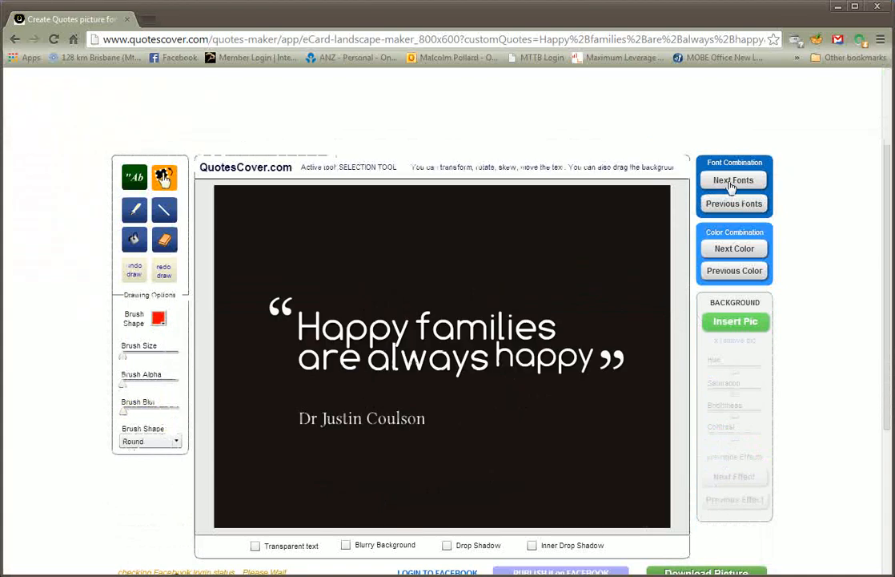
pyautogui.click(735, 253)
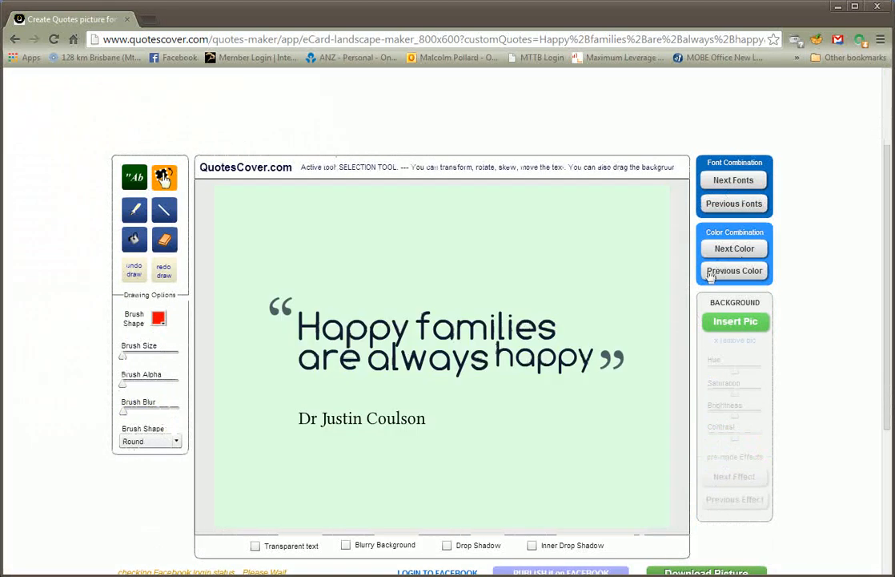
pyautogui.click(731, 255)
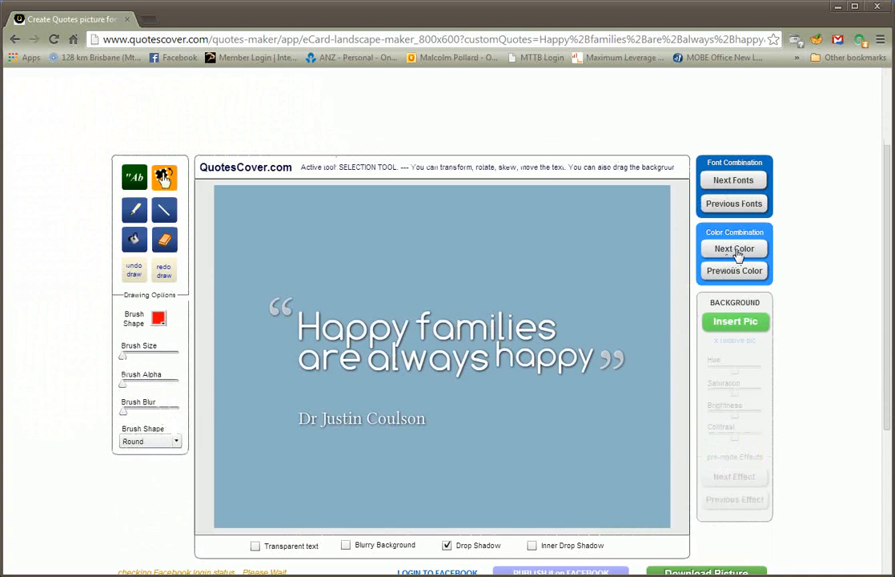
pyautogui.click(738, 253)
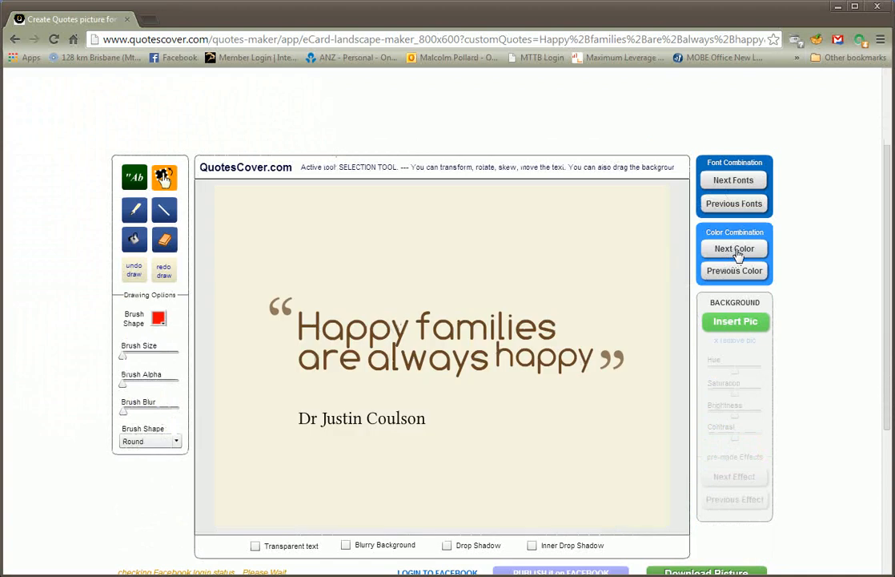
pyautogui.click(738, 254)
pyautogui.click(738, 253)
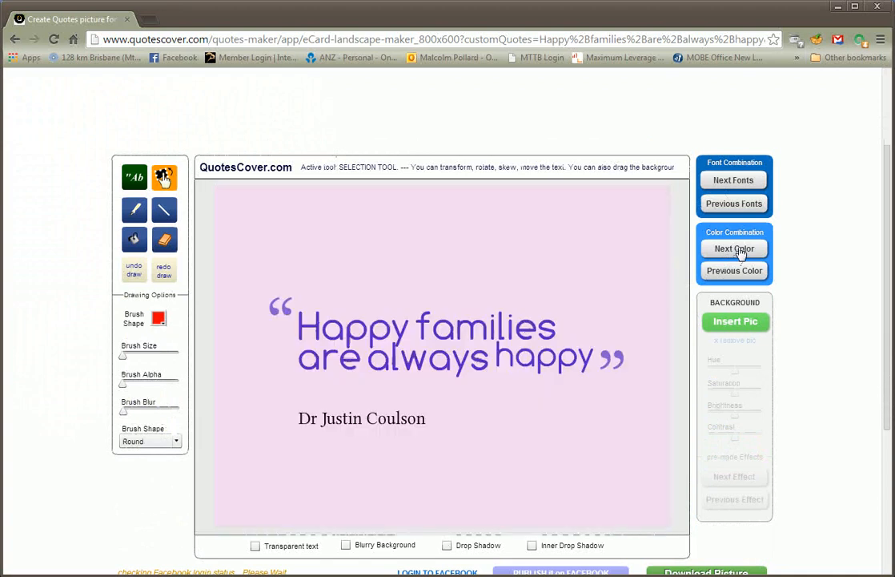
pyautogui.click(737, 253)
pyautogui.click(741, 254)
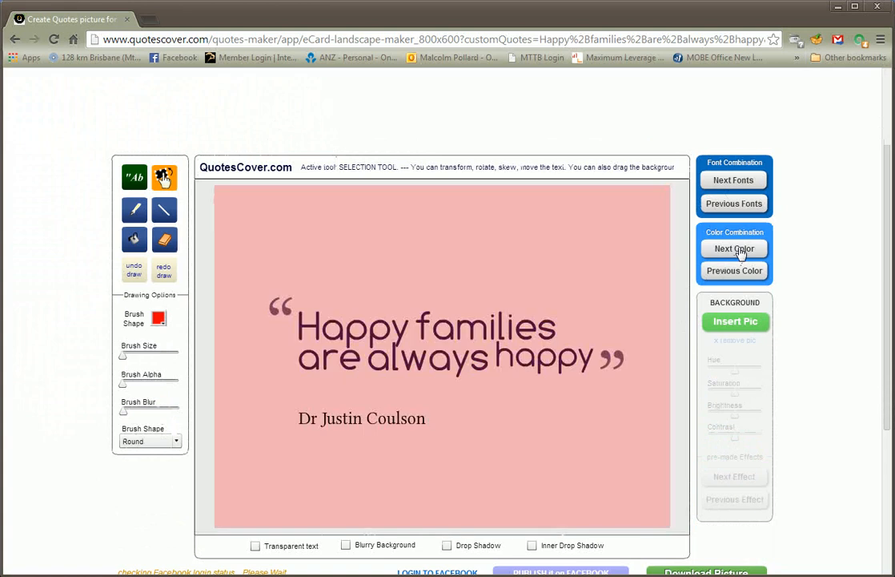
pyautogui.click(741, 254)
pyautogui.click(741, 254)
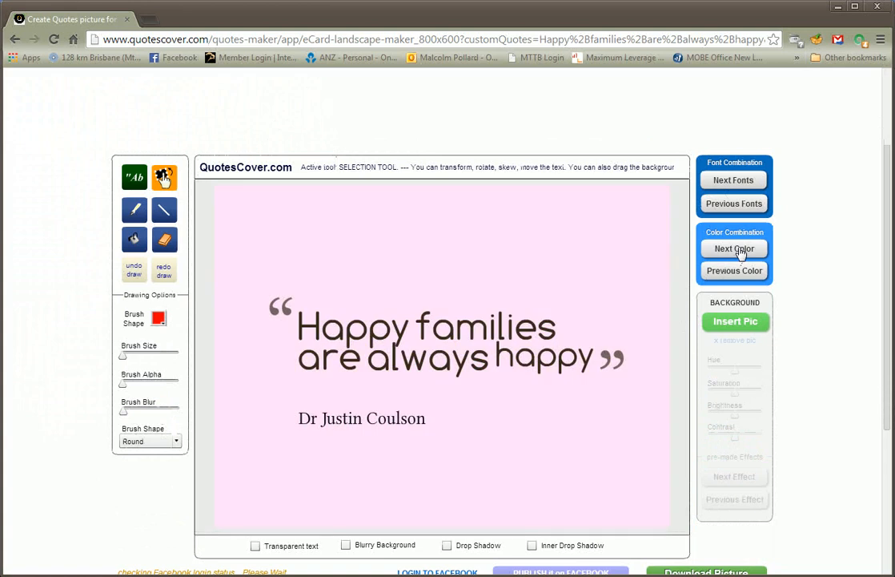
pyautogui.click(741, 253)
pyautogui.click(740, 253)
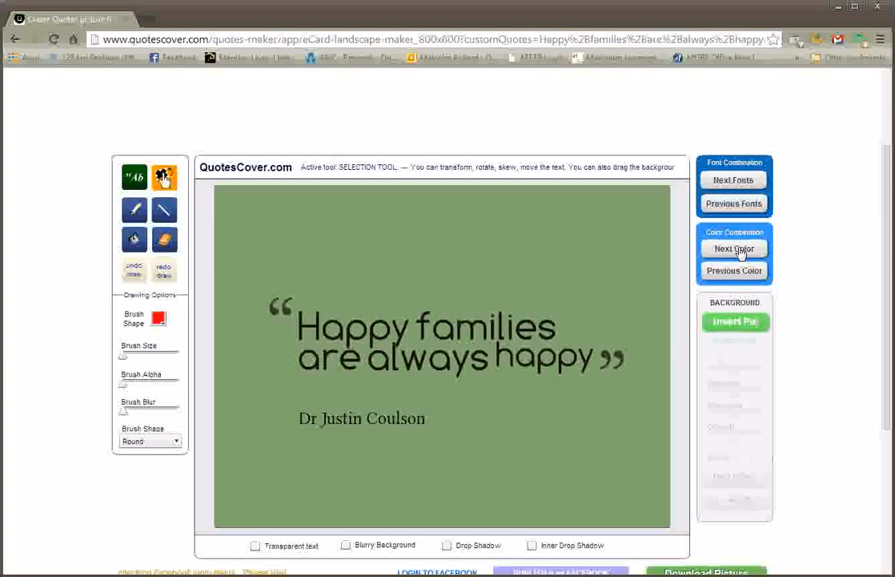
pyautogui.click(741, 254)
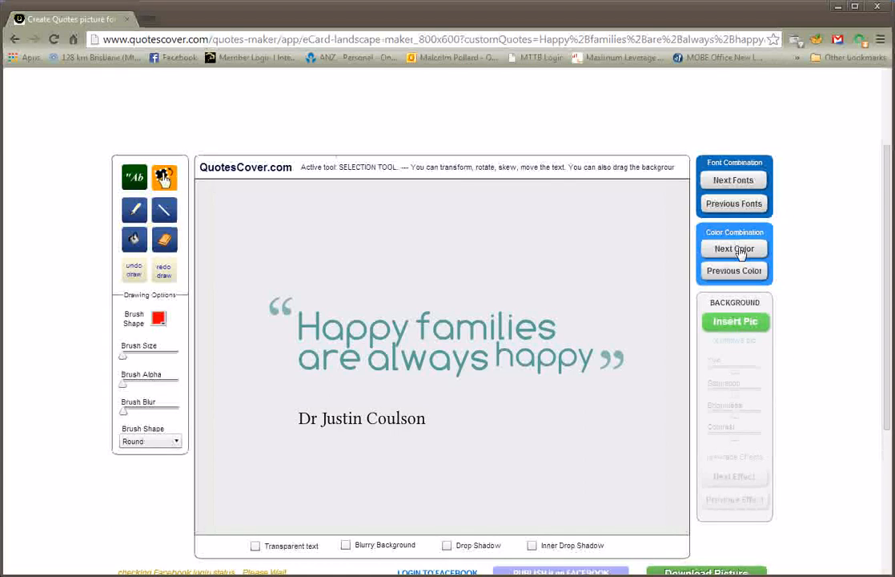
pyautogui.click(740, 254)
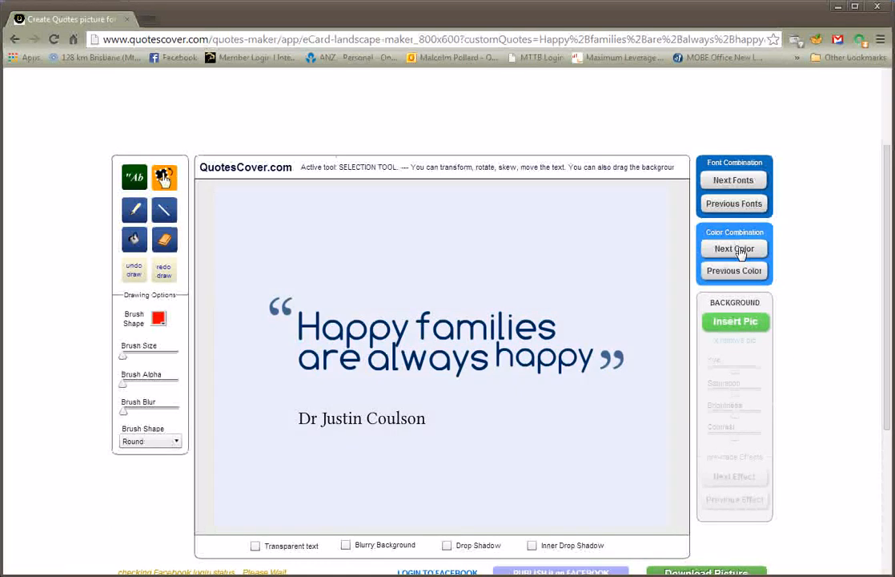
pyautogui.click(741, 254)
pyautogui.click(741, 254)
pyautogui.click(741, 254)
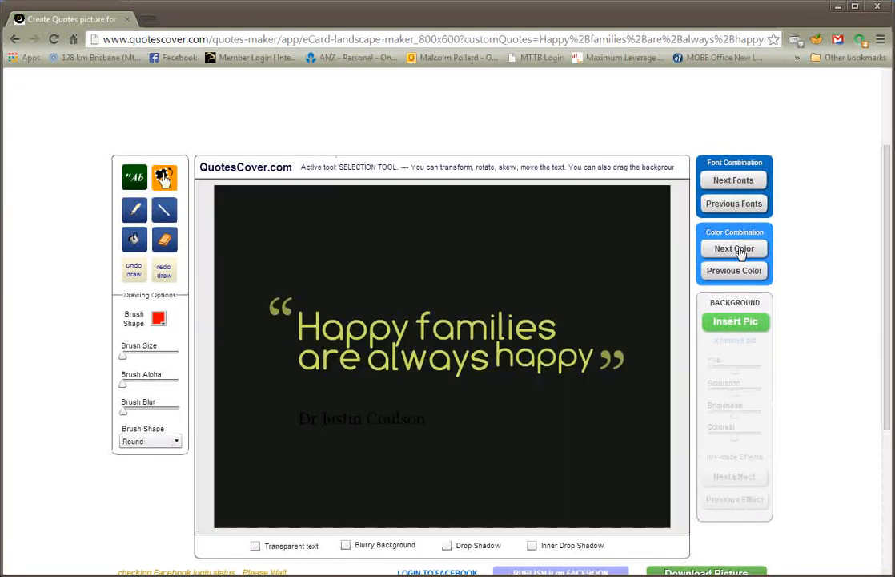
pyautogui.click(735, 253)
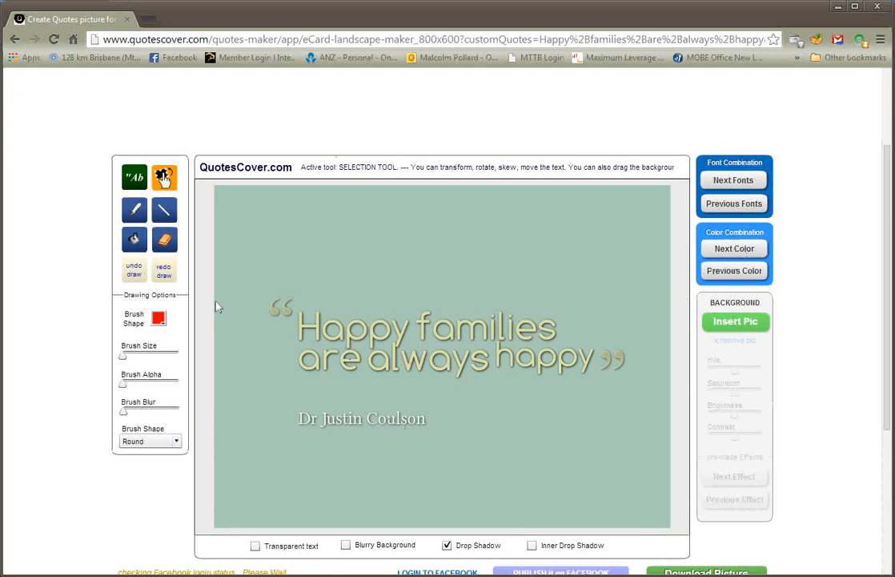
# Select the quote text block and enlarge it by dragging its top-left corner outward
pyautogui.click(317, 342)
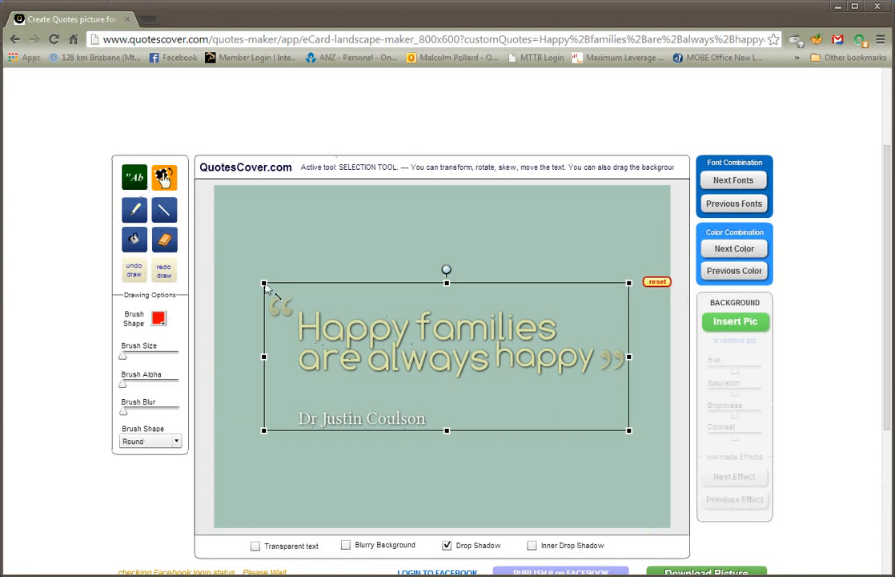
pyautogui.moveTo(265, 287); pyautogui.dragTo(226, 264)
pyautogui.click(519, 433)
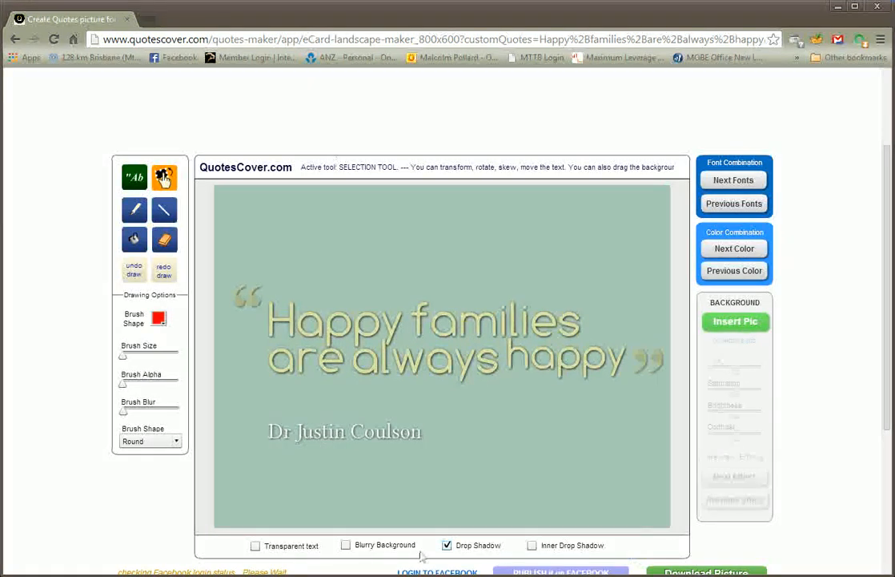
pyautogui.click(346, 545)
pyautogui.click(346, 545)
pyautogui.scroll(-3, 401, 481)
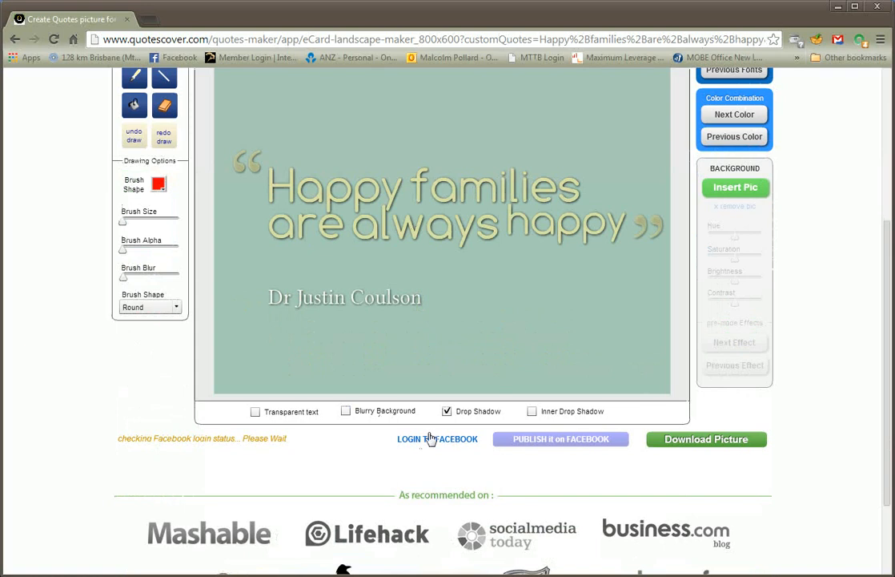
pyautogui.scroll(1, 430, 438)
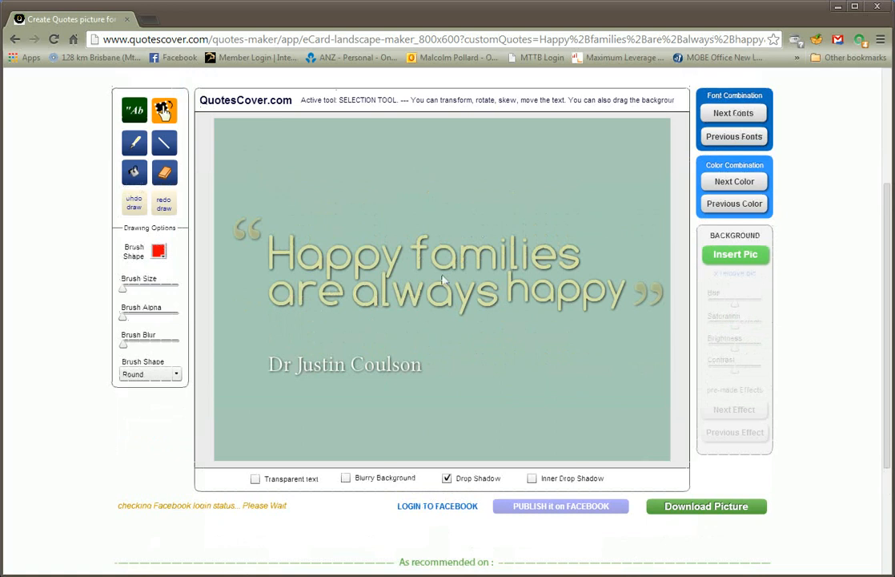